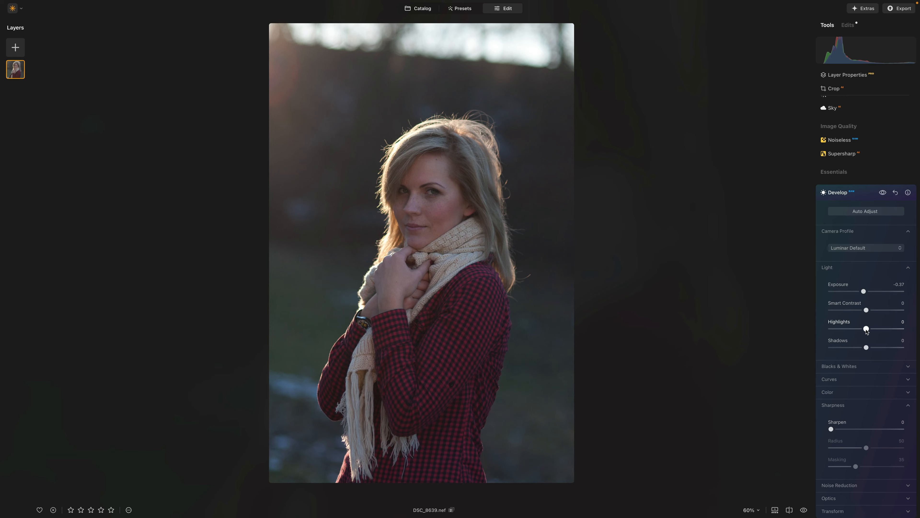
Set Highlights to -54 with the clipping warning shown, hide the warning, and raise Shadows to 14.
{"action": "key", "text": "j"}
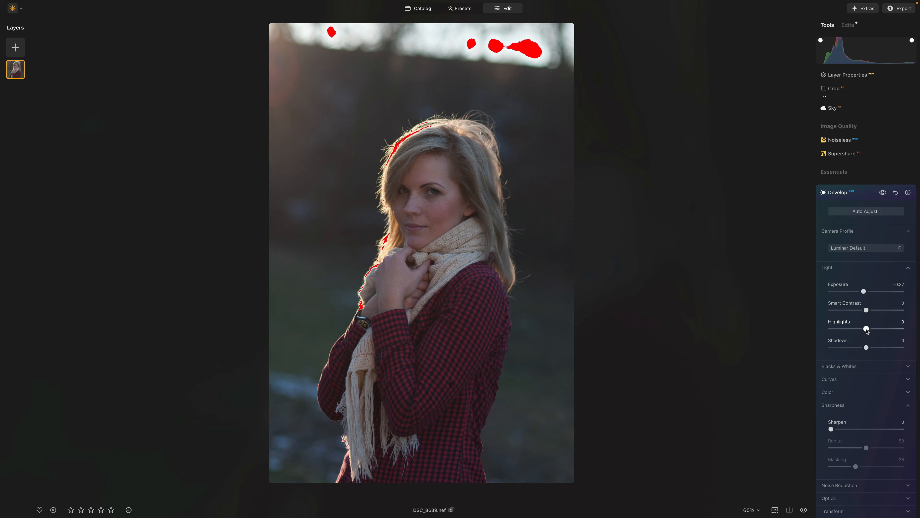
{"action": "left_click", "coordinate": [866, 328]}
{"action": "left_click_drag", "start_coordinate": [866, 329], "coordinate": [847, 331]}
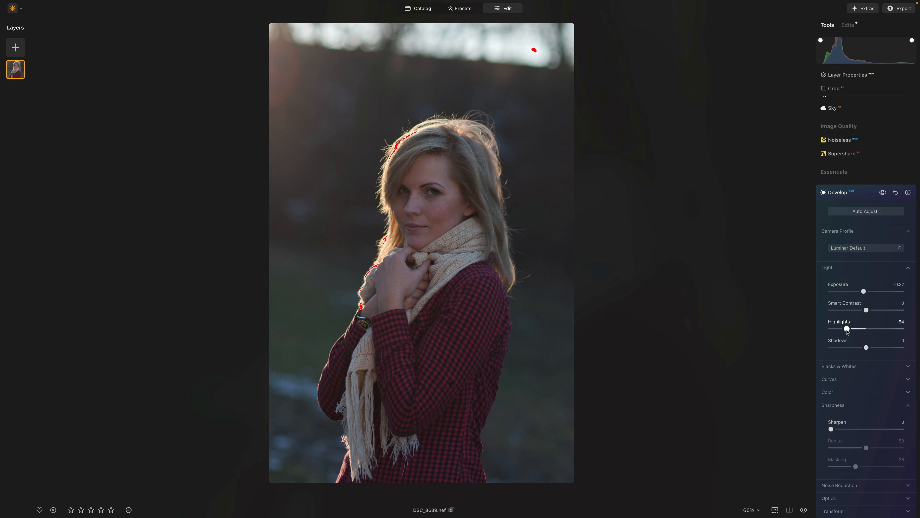
{"action": "key", "text": "j"}
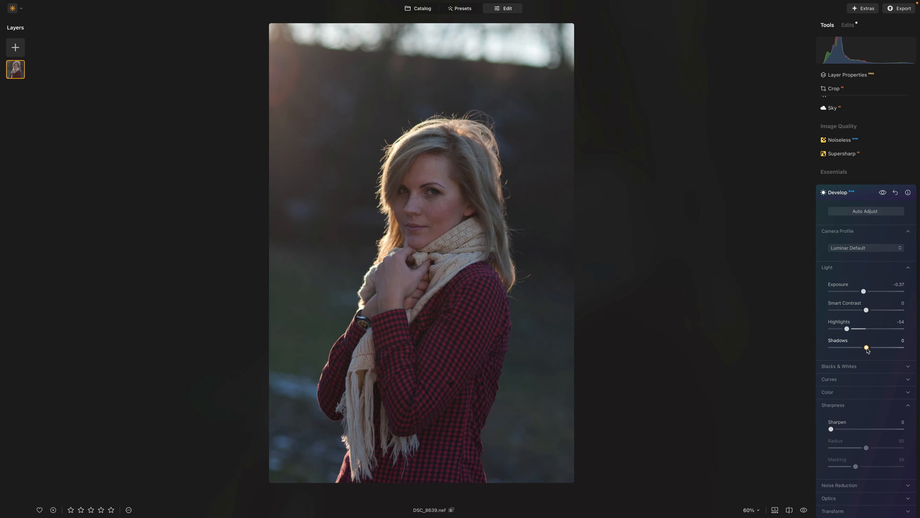
{"action": "left_click_drag", "start_coordinate": [866, 348], "coordinate": [871, 348]}
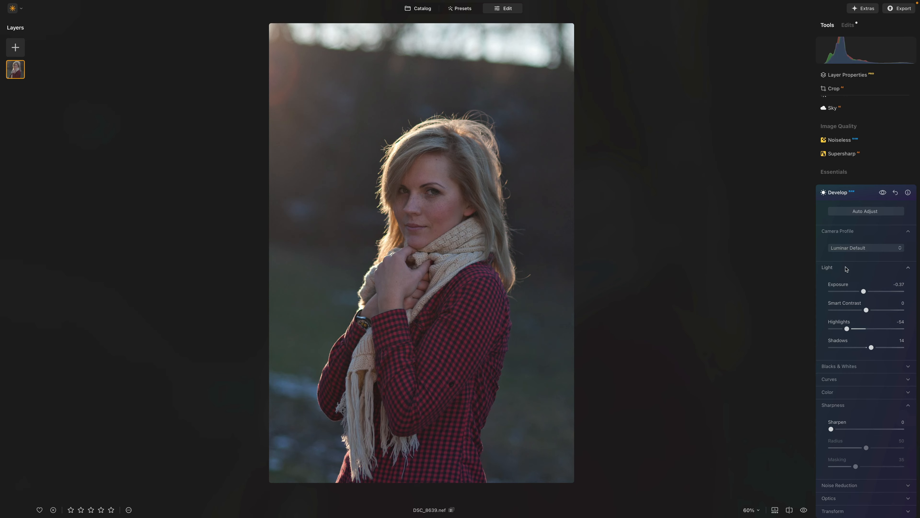
Shape the RGB curve in Develop with raised midtones, slightly lowered shadows and lifted highlights, and compare the photo with the original.
{"action": "left_click", "coordinate": [846, 269]}
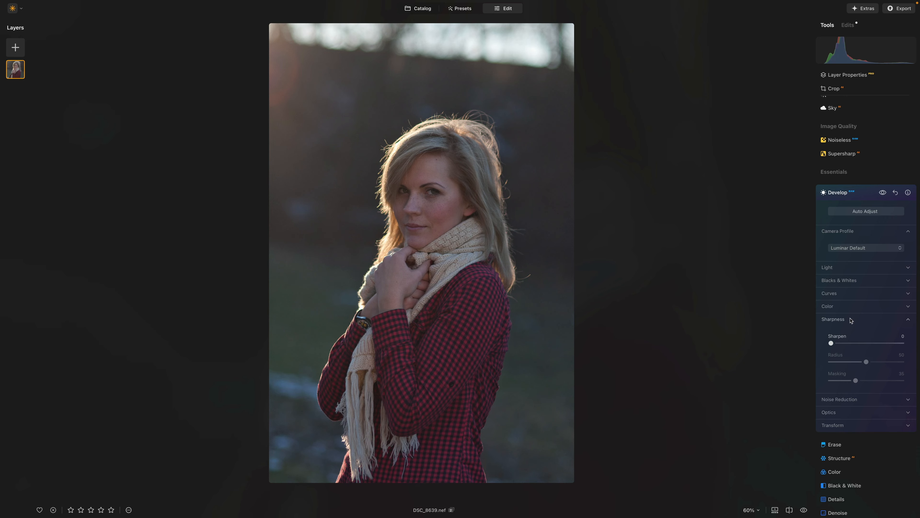
{"action": "left_click", "coordinate": [850, 320]}
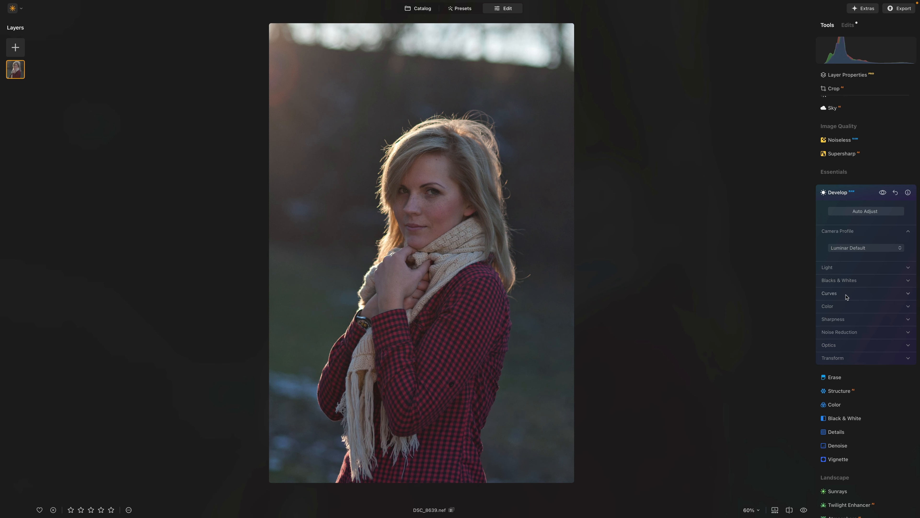
{"action": "left_click", "coordinate": [846, 294]}
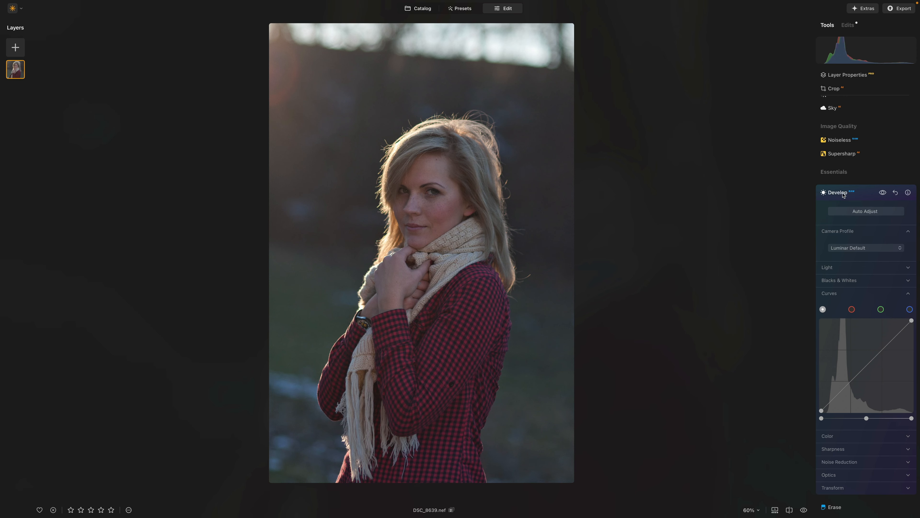
{"action": "left_click", "coordinate": [866, 366]}
{"action": "left_click_drag", "start_coordinate": [866, 366], "coordinate": [862, 362]}
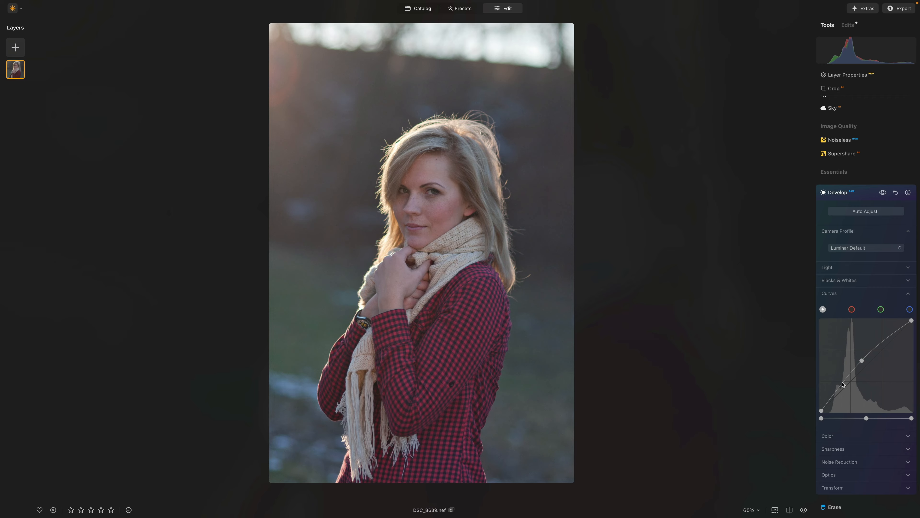
{"action": "left_click", "coordinate": [842, 382]}
{"action": "left_click_drag", "start_coordinate": [843, 383], "coordinate": [843, 385]}
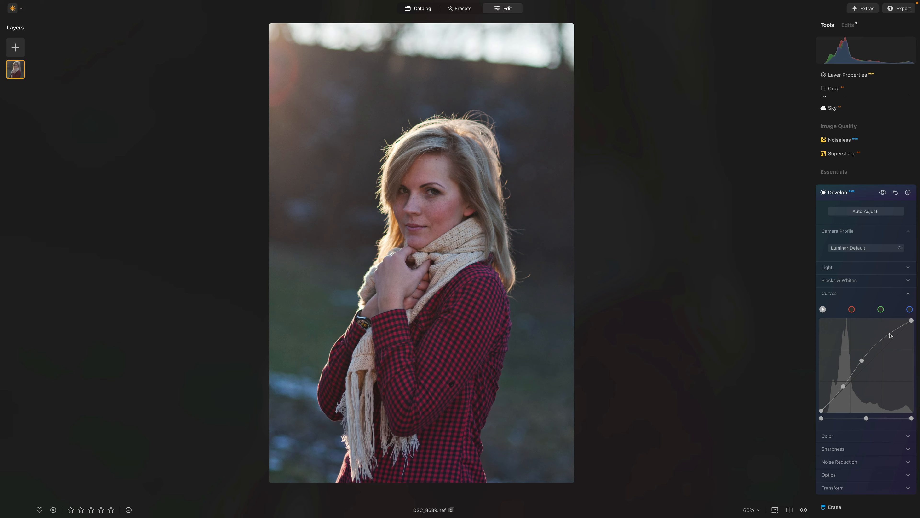
{"action": "left_click", "coordinate": [890, 333]}
{"action": "left_click_drag", "start_coordinate": [890, 333], "coordinate": [888, 331]}
{"action": "key", "text": "backslash"}
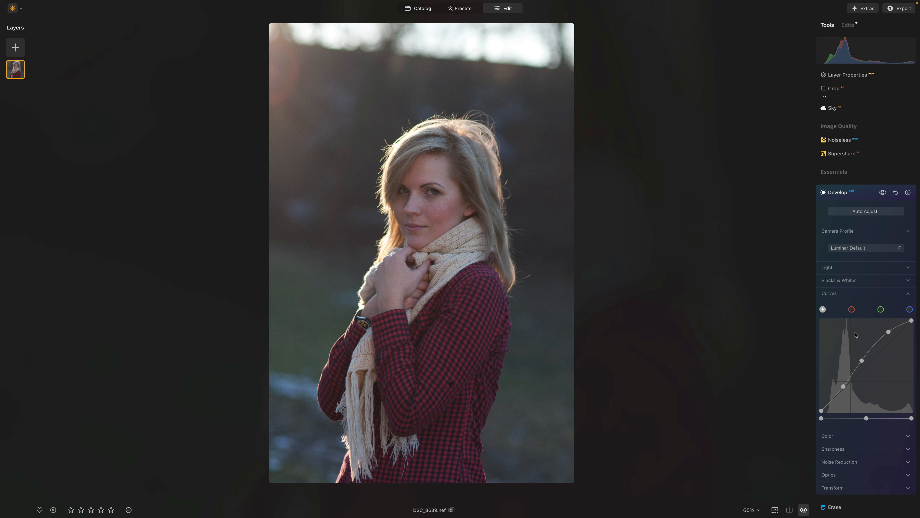
{"action": "key", "text": "backslash"}
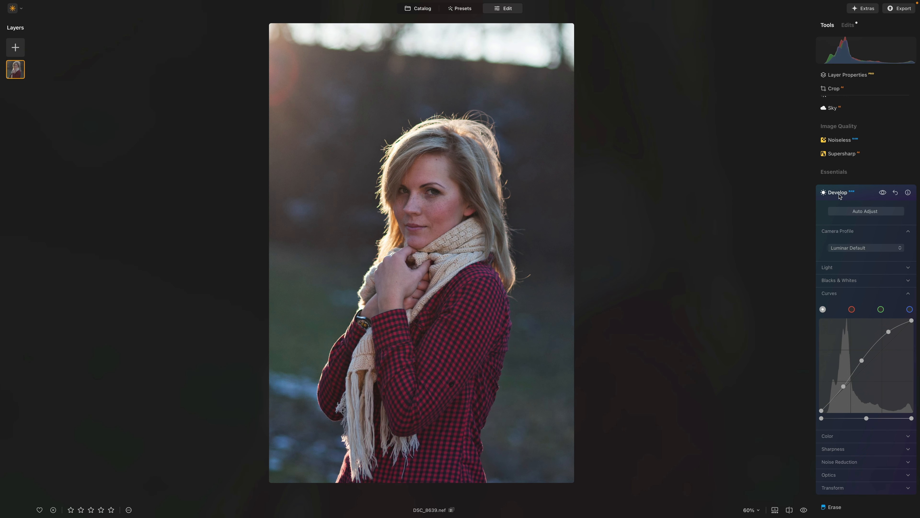
{"action": "left_click", "coordinate": [838, 196]}
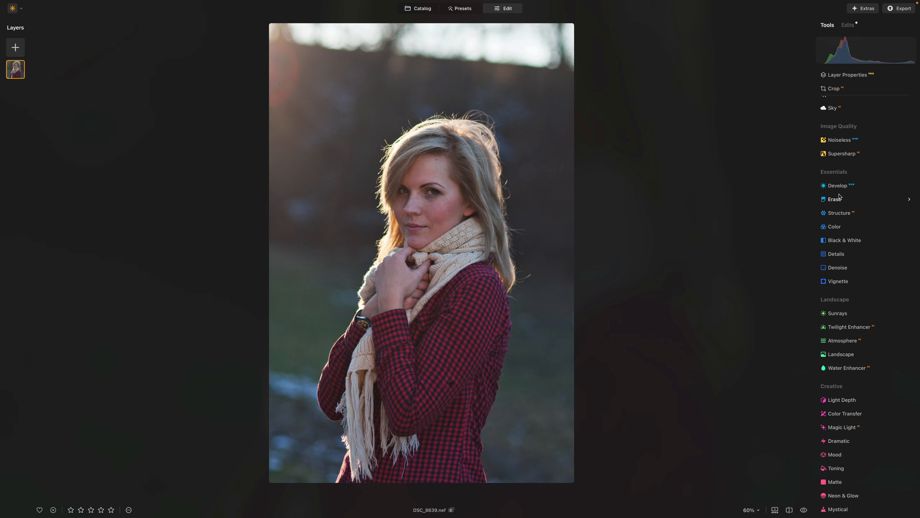
Apply Light Depth with an Amount of 53 and shift the depth control slightly nearer, toward the foreground.
{"action": "scroll", "coordinate": [839, 203], "scroll_direction": "down", "scroll_amount": 5}
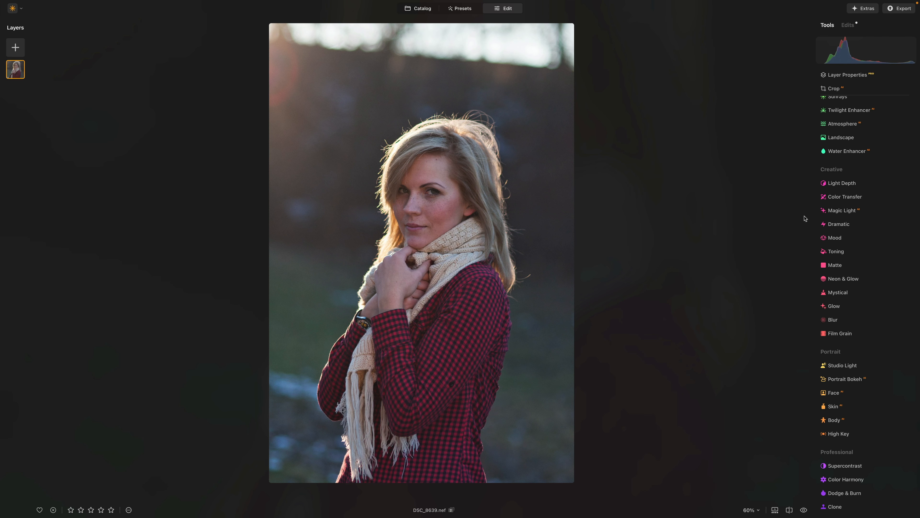
{"action": "left_click", "coordinate": [836, 183]}
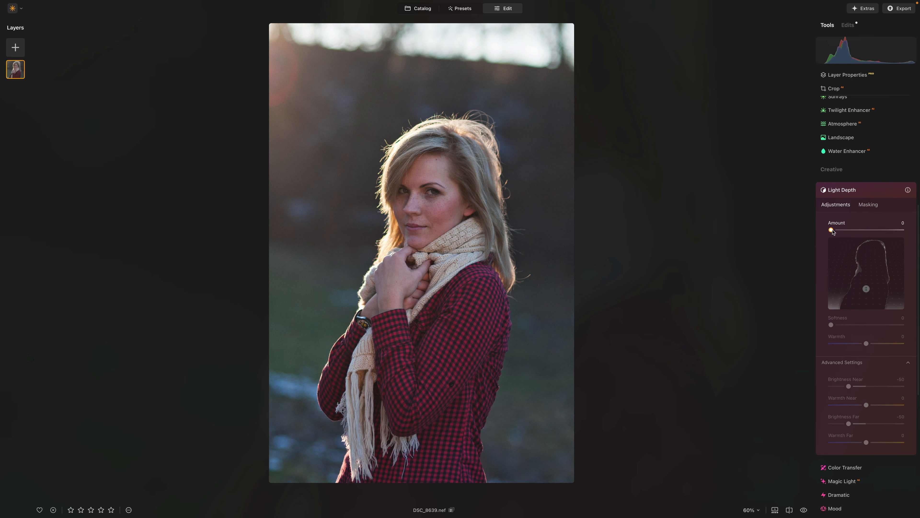
{"action": "left_click_drag", "start_coordinate": [831, 231], "coordinate": [871, 229]}
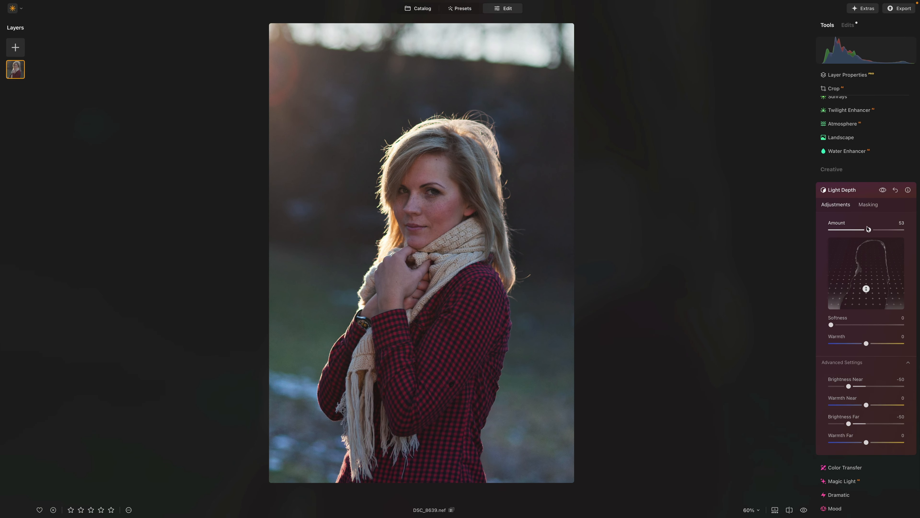
{"action": "mouse_move", "coordinate": [847, 256]}
{"action": "left_click_drag", "start_coordinate": [865, 289], "coordinate": [866, 296]}
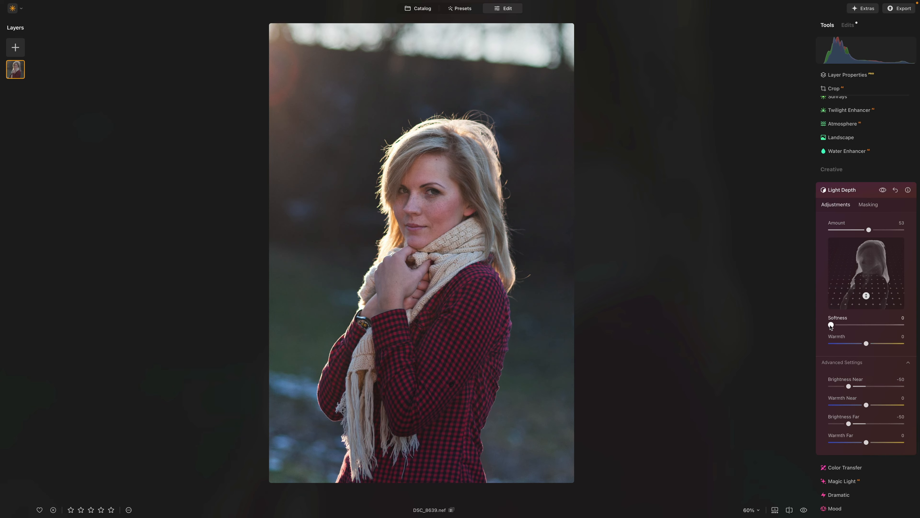
Set Light Depth's Softness to 22 and Warmth to 30, and compare the photo with and without the effect.
{"action": "left_click_drag", "start_coordinate": [830, 325], "coordinate": [847, 325]}
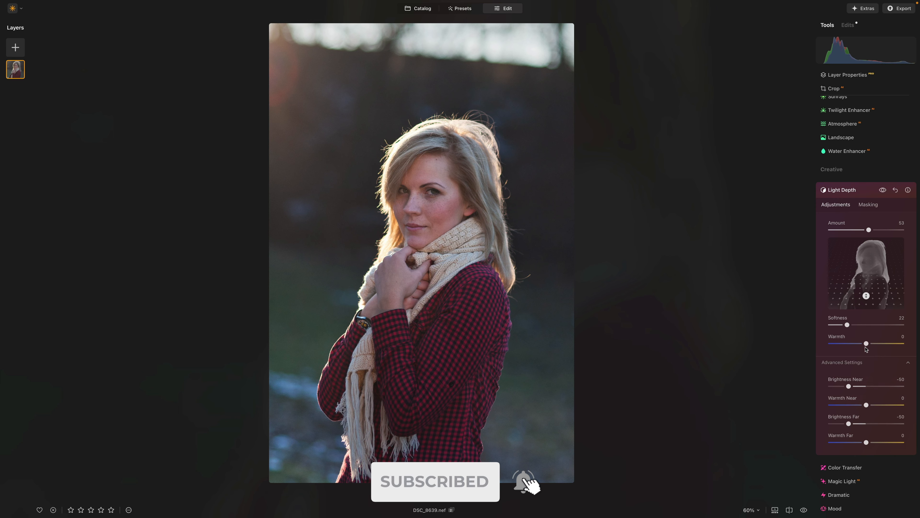
{"action": "left_click_drag", "start_coordinate": [867, 344], "coordinate": [879, 345]}
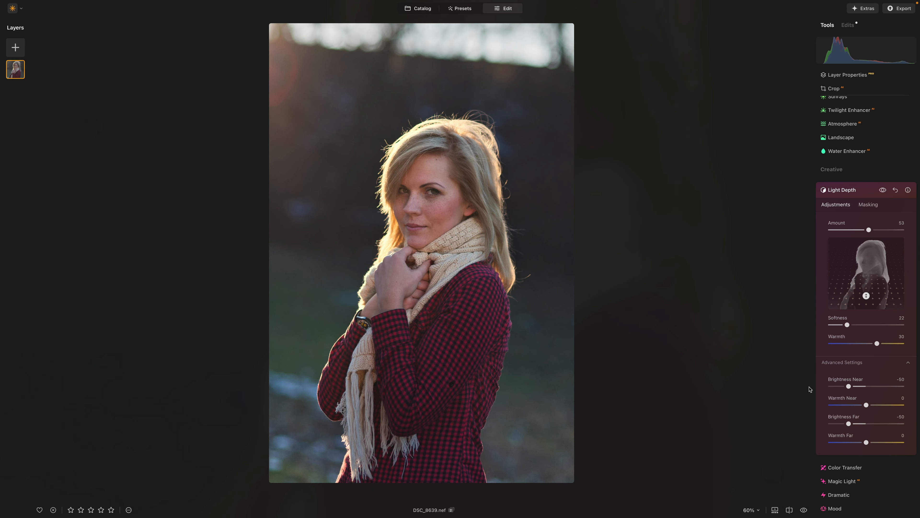
{"action": "left_click", "coordinate": [882, 191]}
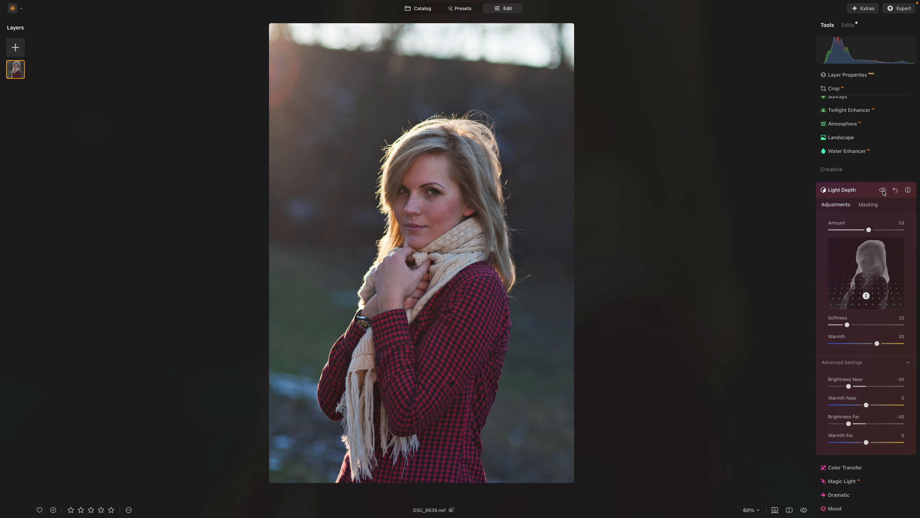
{"action": "left_click", "coordinate": [882, 190]}
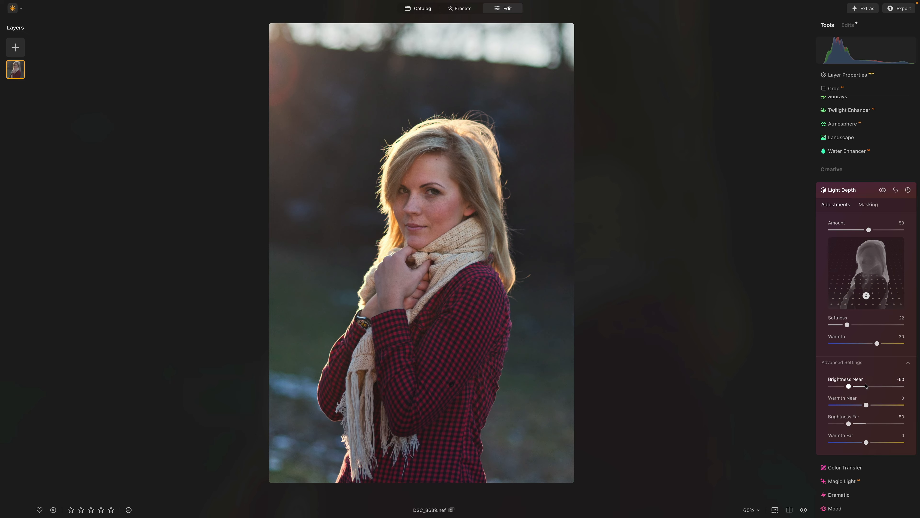
{"action": "left_click", "coordinate": [896, 362]}
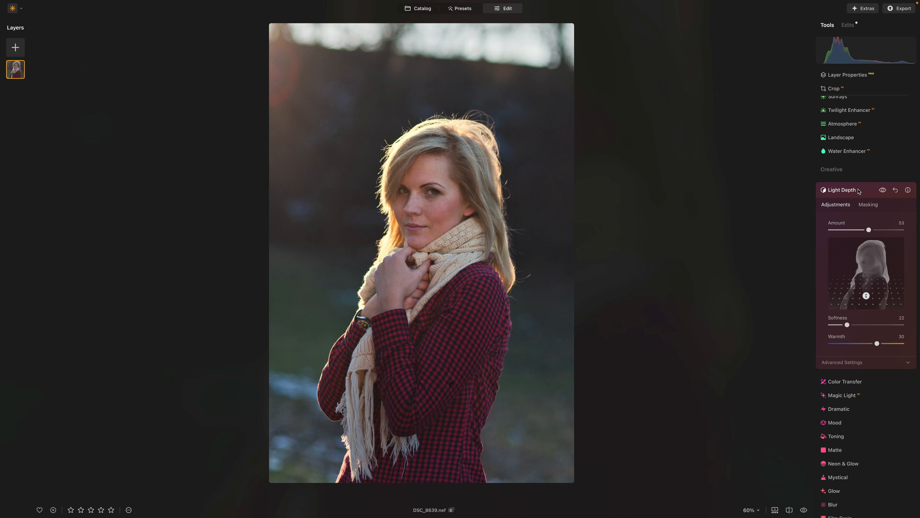
{"action": "left_click", "coordinate": [858, 190]}
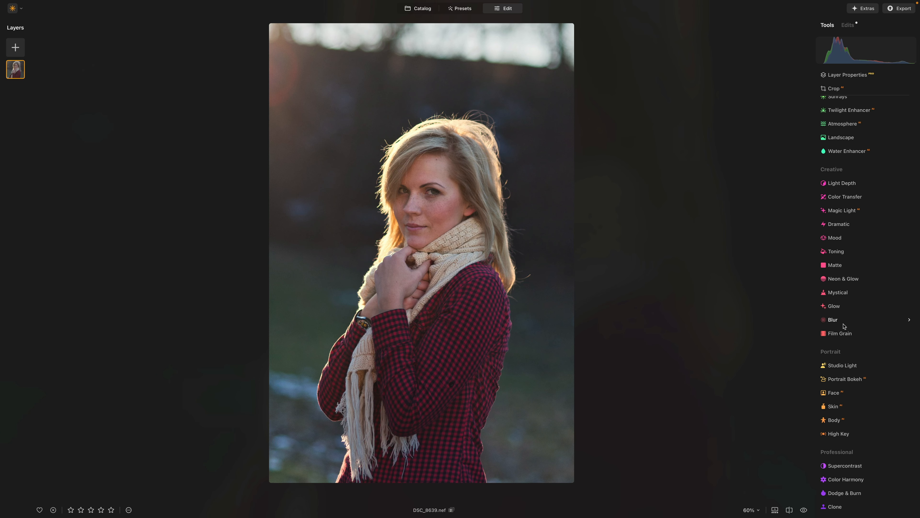
Apply the Enhance tool with Accent set to 61.
{"action": "scroll", "coordinate": [844, 326], "scroll_direction": "up", "scroll_amount": 10}
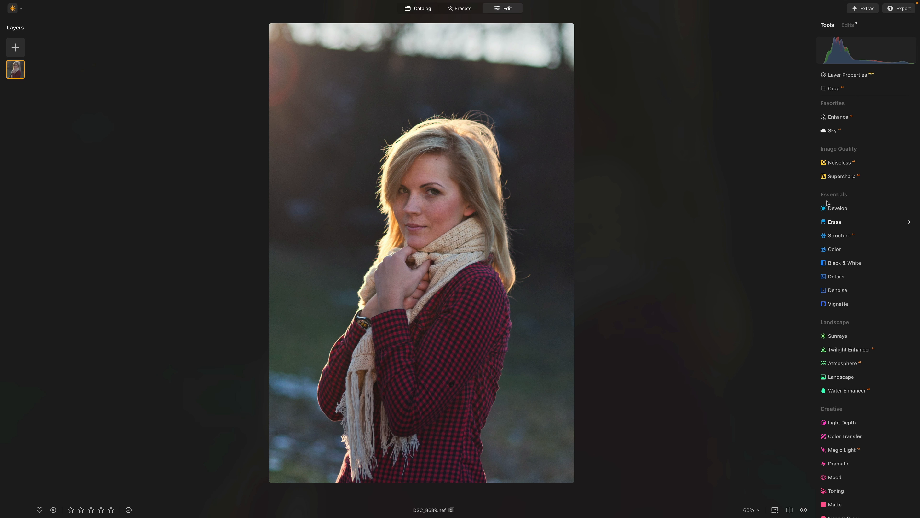
{"action": "left_click", "coordinate": [836, 119]}
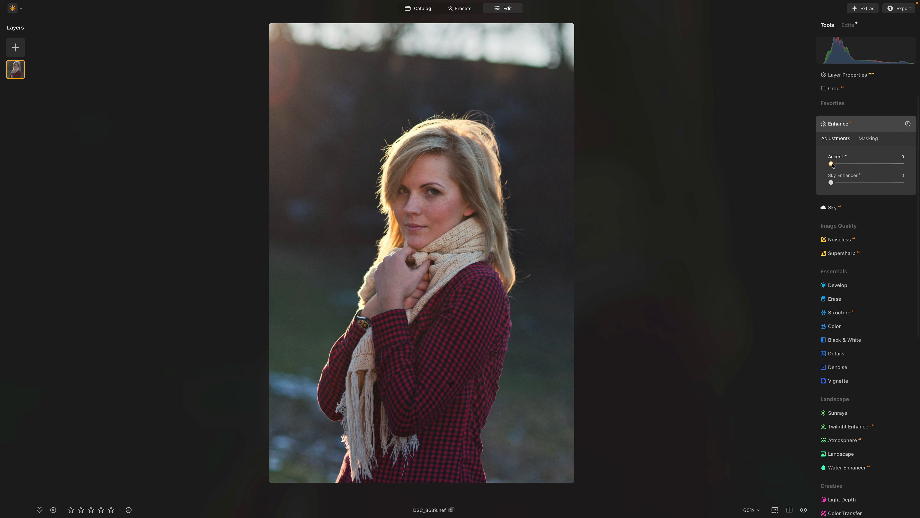
{"action": "left_click_drag", "start_coordinate": [831, 163], "coordinate": [877, 166]}
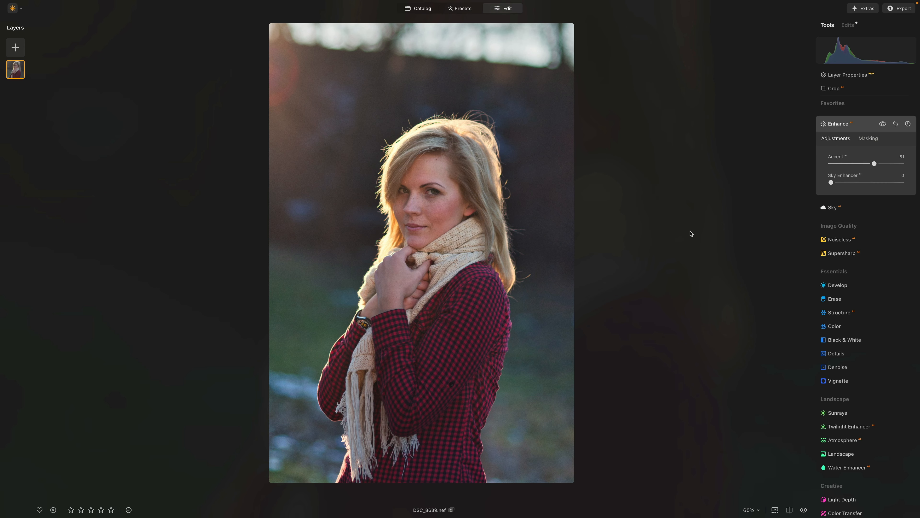
Compare the photo with and without Enhance, and compare all edits so far with the original.
{"action": "left_click", "coordinate": [883, 124]}
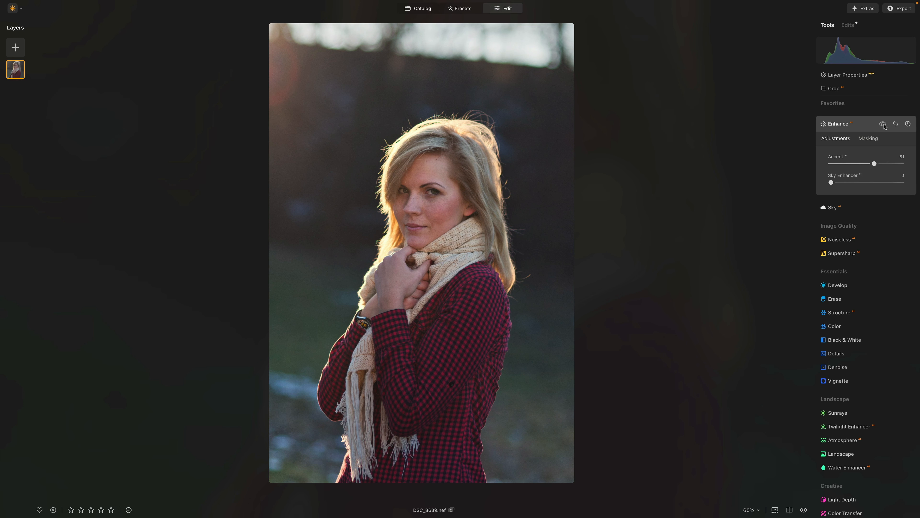
{"action": "left_click", "coordinate": [883, 124]}
{"action": "left_click", "coordinate": [883, 124]}
{"action": "left_click", "coordinate": [883, 124]}
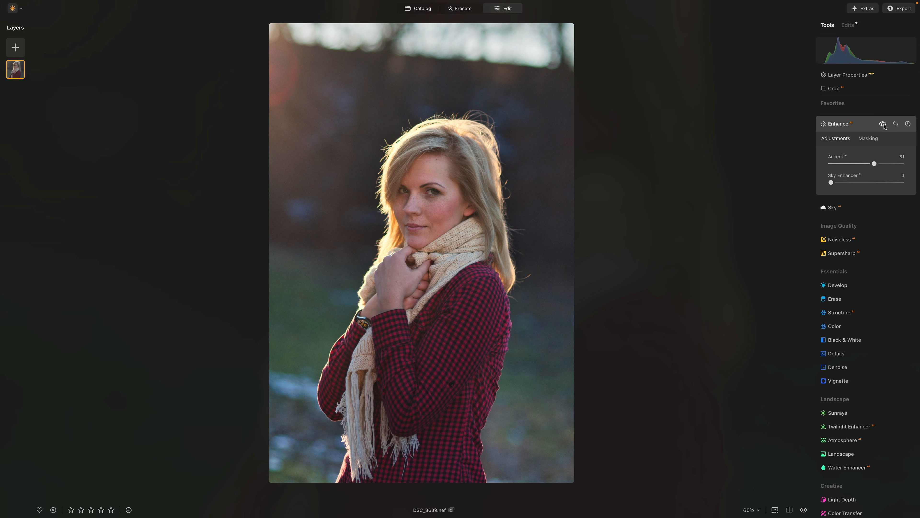
{"action": "left_click", "coordinate": [883, 125]}
{"action": "left_click", "coordinate": [883, 124]}
{"action": "left_click", "coordinate": [840, 125]}
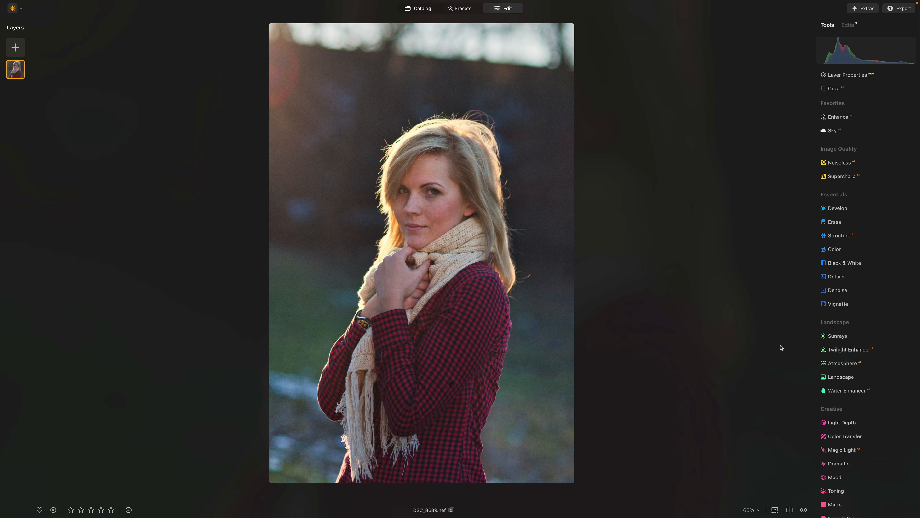
{"action": "key", "text": "backslash"}
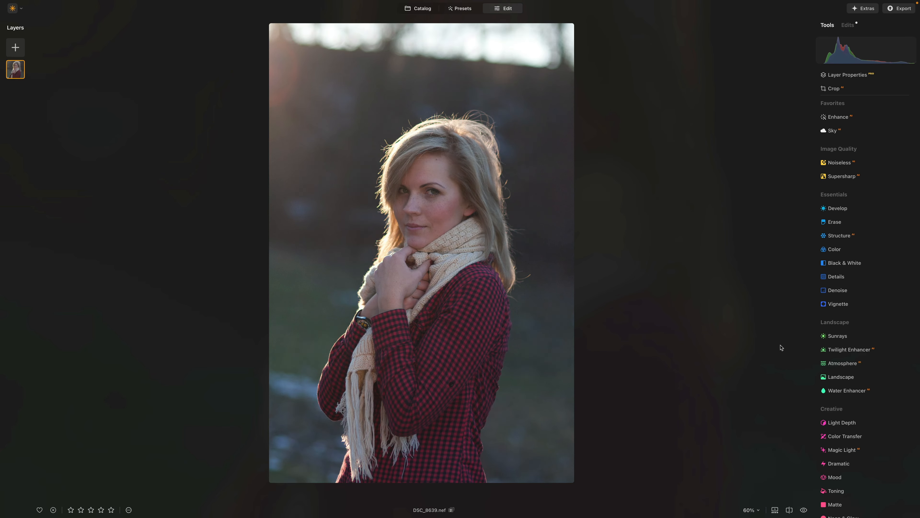
{"action": "key", "text": "backslash"}
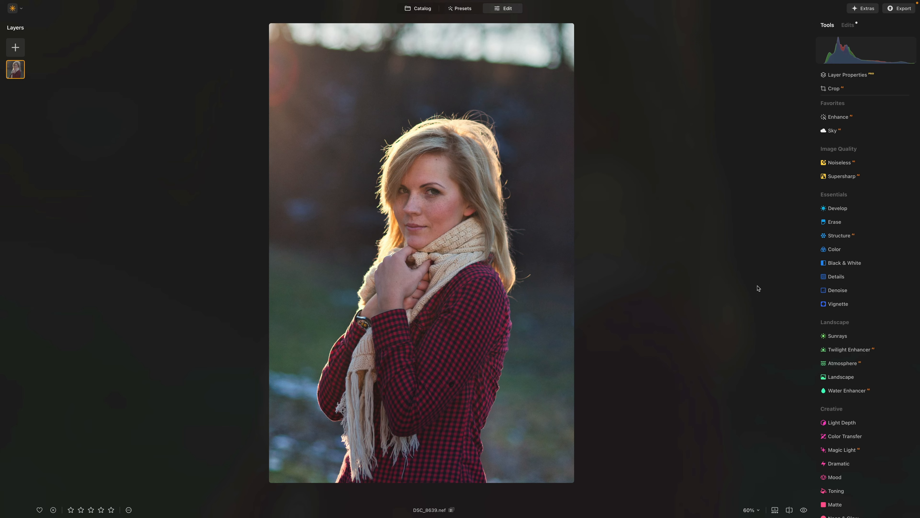
Darken the whole photo with a new Develop adjustment, setting Exposure to about -0.85.
{"action": "left_click", "coordinate": [835, 210]}
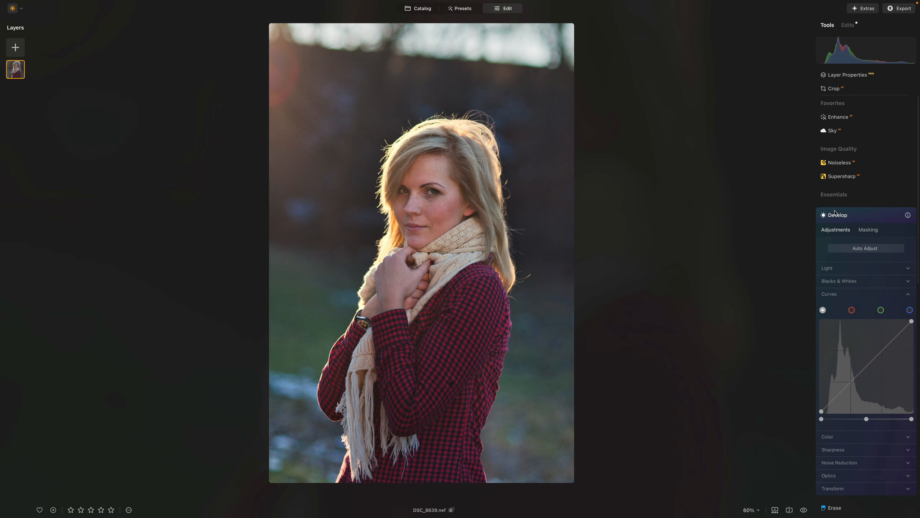
{"action": "left_click", "coordinate": [835, 294]}
{"action": "left_click", "coordinate": [836, 268]}
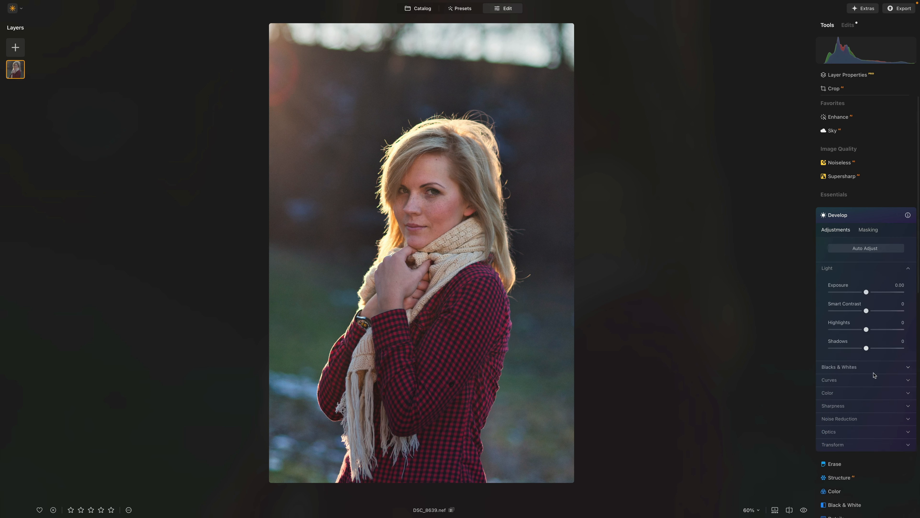
{"action": "left_click_drag", "start_coordinate": [866, 292], "coordinate": [860, 293]}
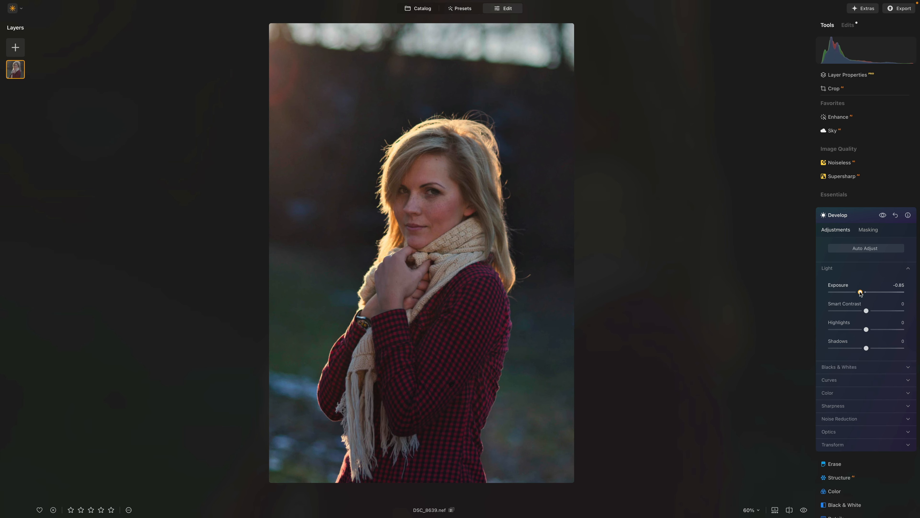
{"action": "left_click_drag", "start_coordinate": [861, 293], "coordinate": [861, 294]}
Mask the darkening Develop adjustment with the AI Human mask and invert the mask so only the background is affected.
{"action": "left_click", "coordinate": [871, 231]}
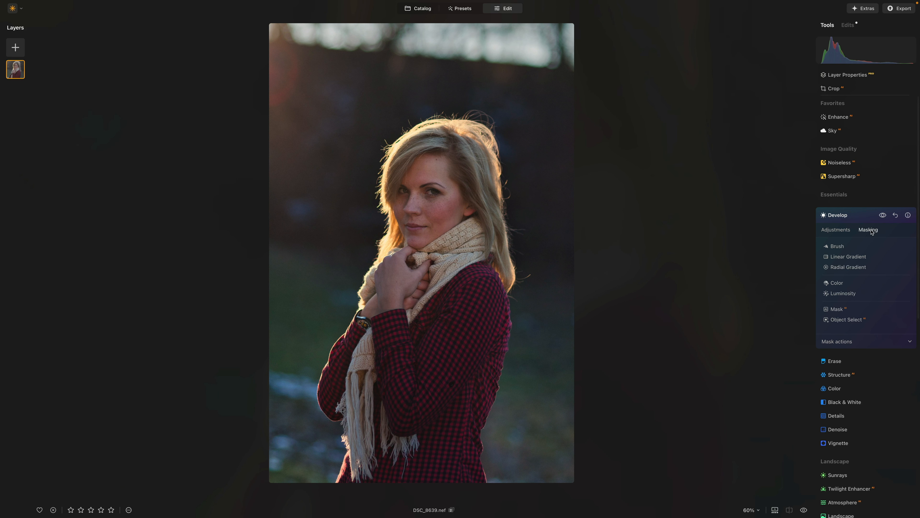
{"action": "left_click", "coordinate": [837, 309]}
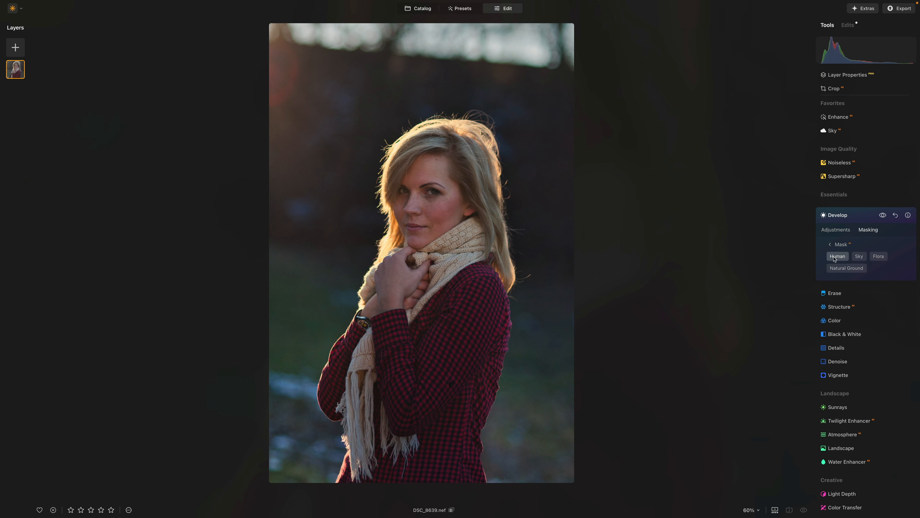
{"action": "left_click", "coordinate": [834, 259]}
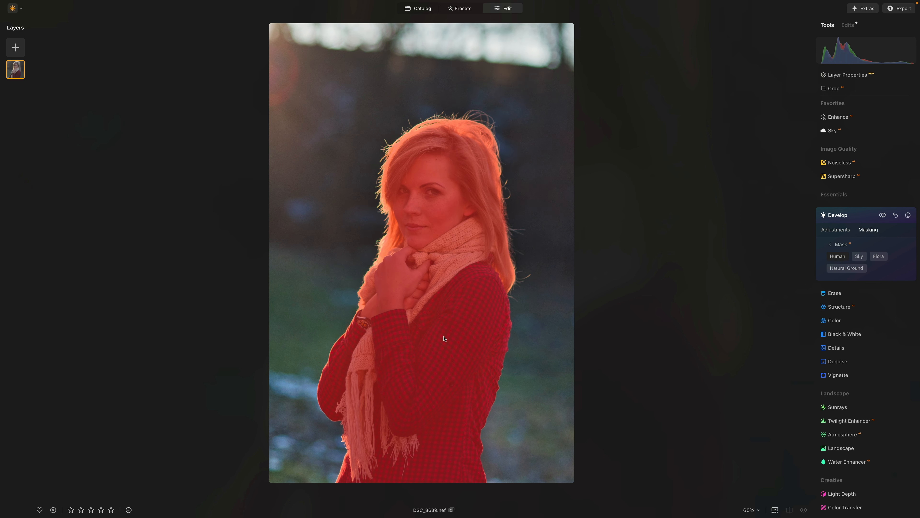
{"action": "left_click", "coordinate": [835, 243]}
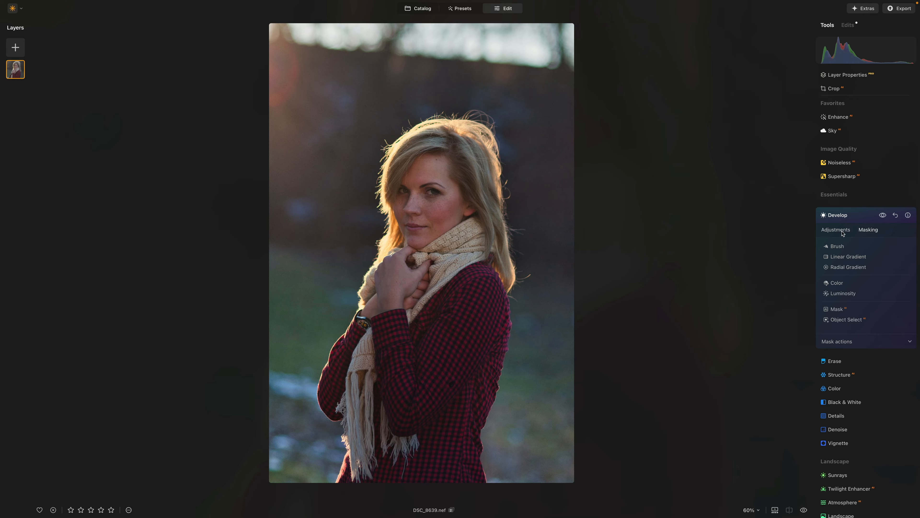
{"action": "left_click", "coordinate": [909, 341]}
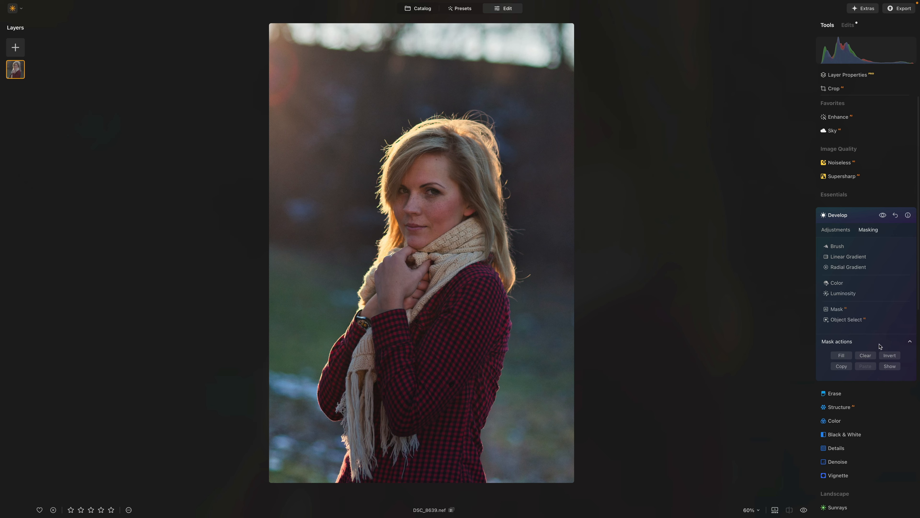
{"action": "left_click", "coordinate": [894, 355]}
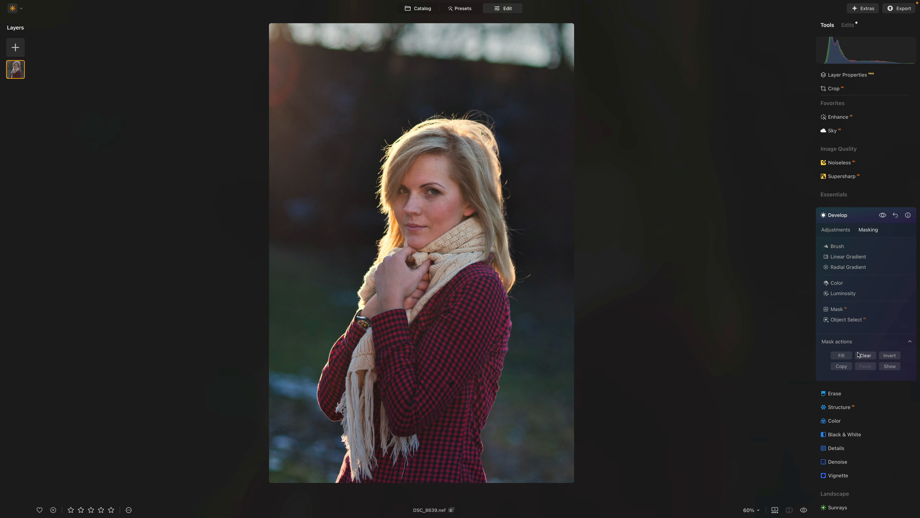
Set the exposure of the masked background to -0.47 and finish this Develop adjustment.
{"action": "left_click", "coordinate": [842, 231]}
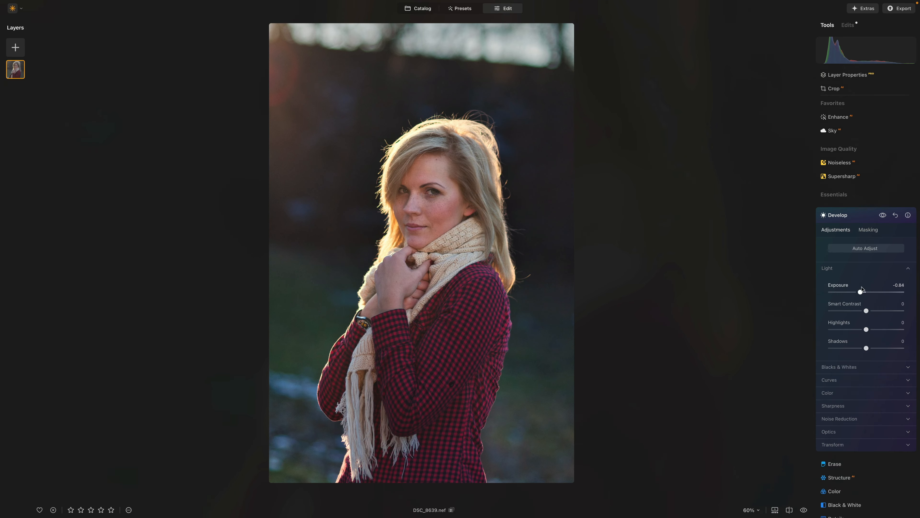
{"action": "left_click_drag", "start_coordinate": [862, 291], "coordinate": [865, 292]}
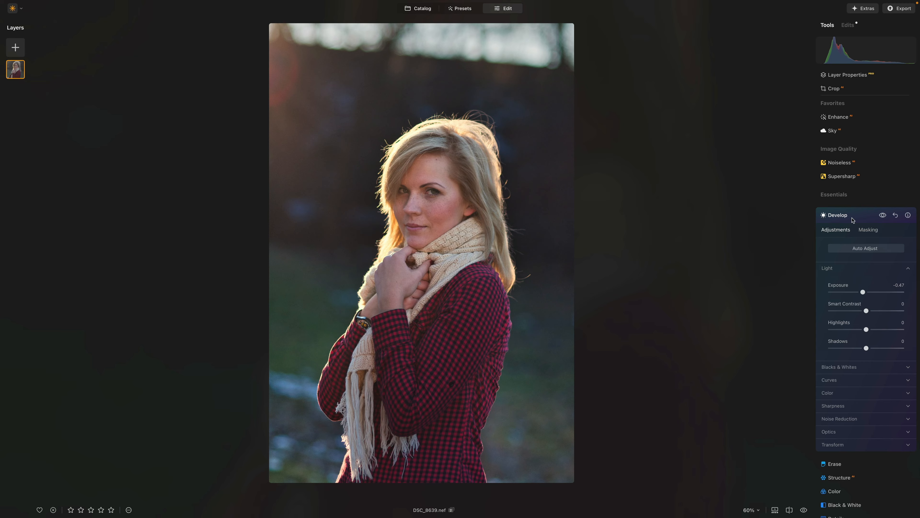
{"action": "left_click", "coordinate": [851, 218]}
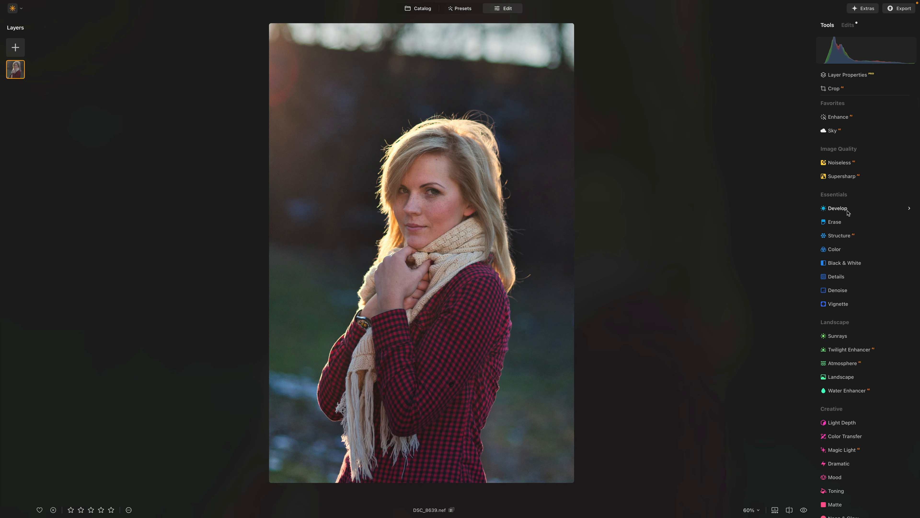
Brighten the photo with a new Develop adjustment, setting Exposure to 0.29.
{"action": "left_click", "coordinate": [848, 212]}
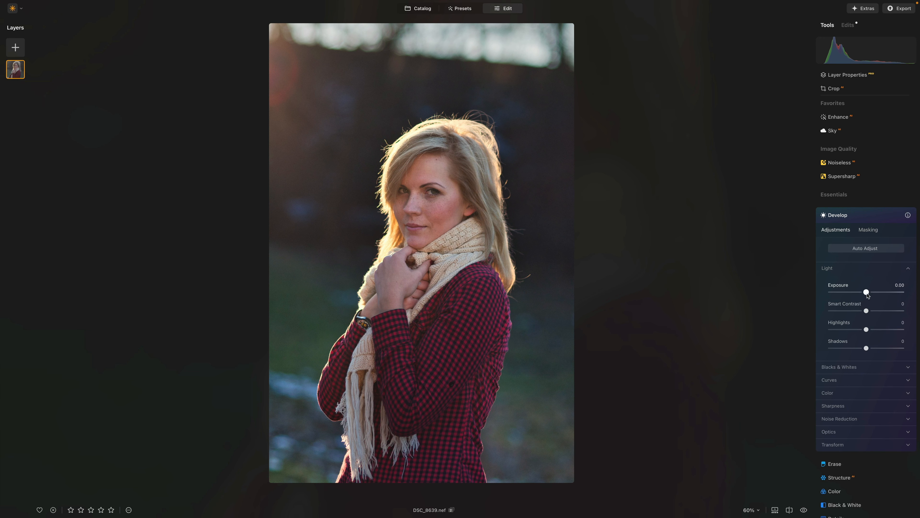
{"action": "left_click_drag", "start_coordinate": [867, 293], "coordinate": [870, 295]}
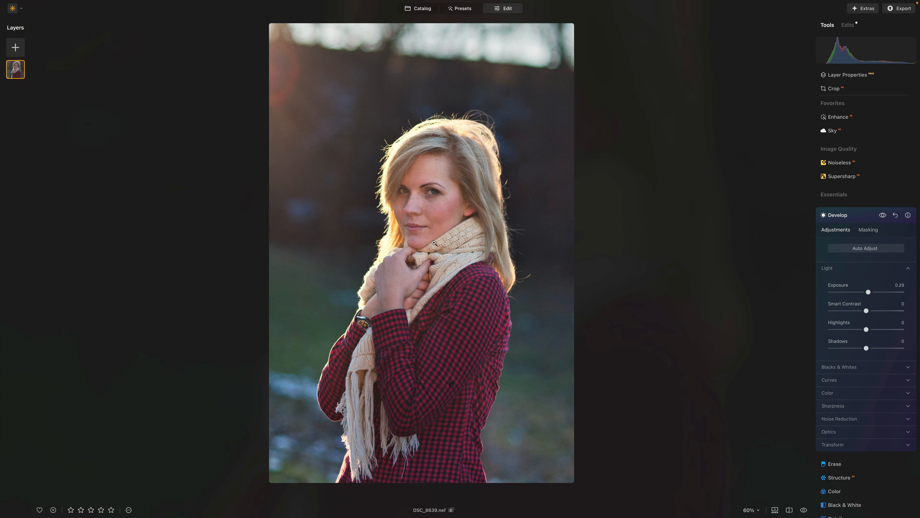
Limit the brightening to both of the woman's eyes by painting a brush mask over them at size 28.
{"action": "left_click", "coordinate": [418, 192]}
{"action": "scroll", "coordinate": [430, 199], "scroll_direction": "up", "scroll_amount": 3}
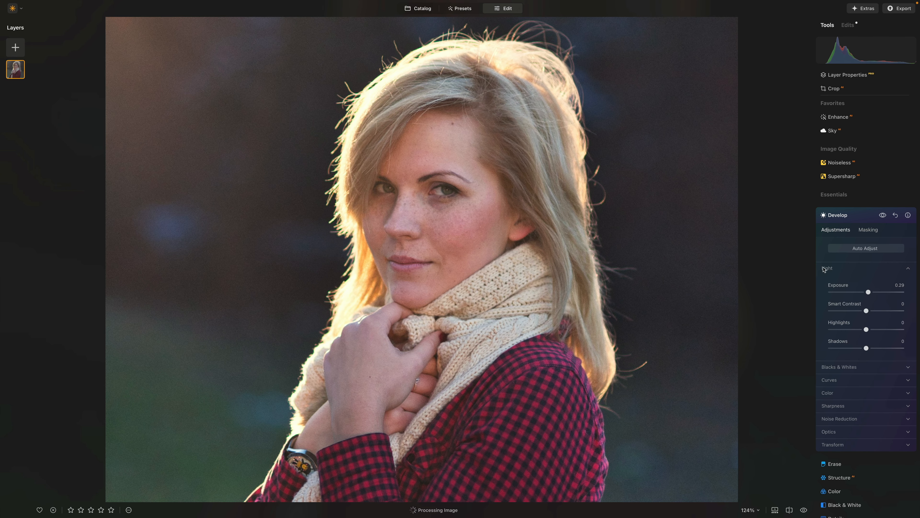
{"action": "left_click", "coordinate": [869, 229]}
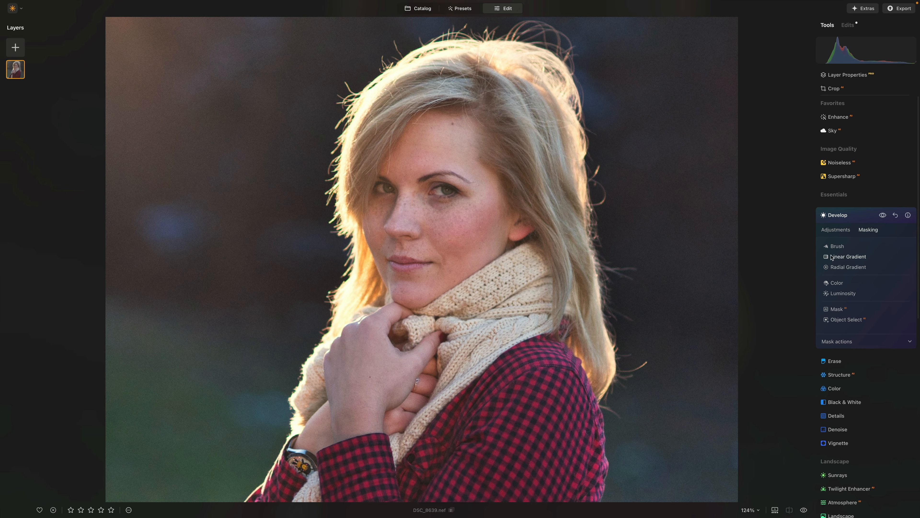
{"action": "left_click", "coordinate": [834, 249]}
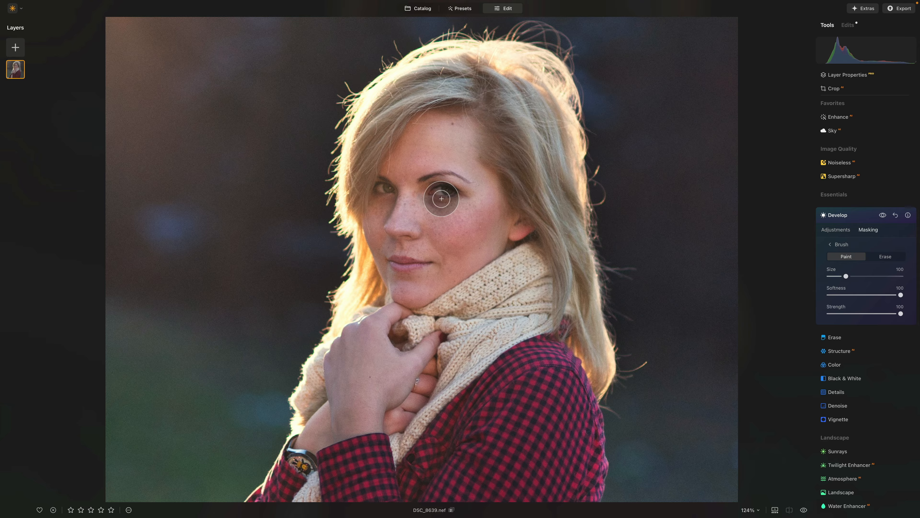
{"action": "key", "text": "bracketleft"}
{"action": "key", "text": "bracketleft"}
{"action": "key", "text": "bracketleft"}
{"action": "key", "text": "bracketleft"}
{"action": "key", "text": "bracketleft"}
{"action": "key", "text": "bracketleft"}
{"action": "key", "text": "bracketleft"}
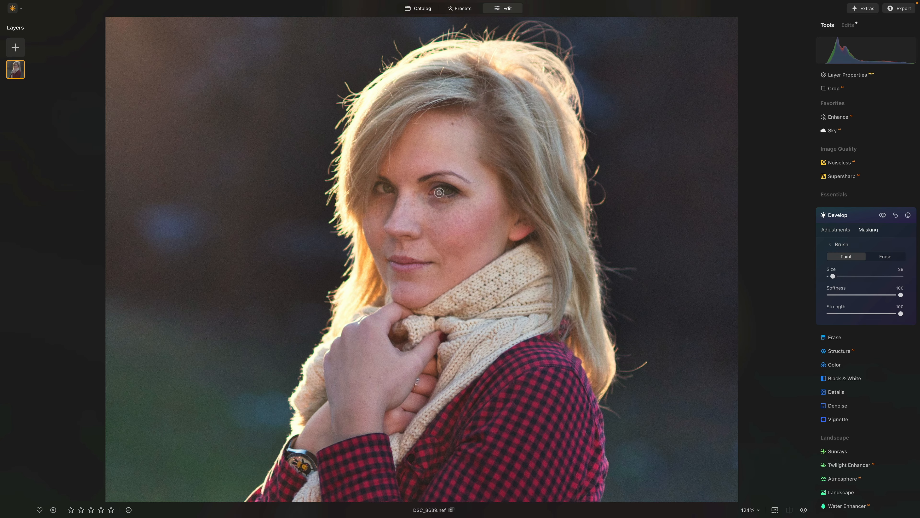
{"action": "mouse_move", "coordinate": [437, 191]}
{"action": "left_mouse_down"}
{"action": "mouse_move", "coordinate": [454, 190]}
{"action": "mouse_move", "coordinate": [378, 185]}
{"action": "left_mouse_up"}
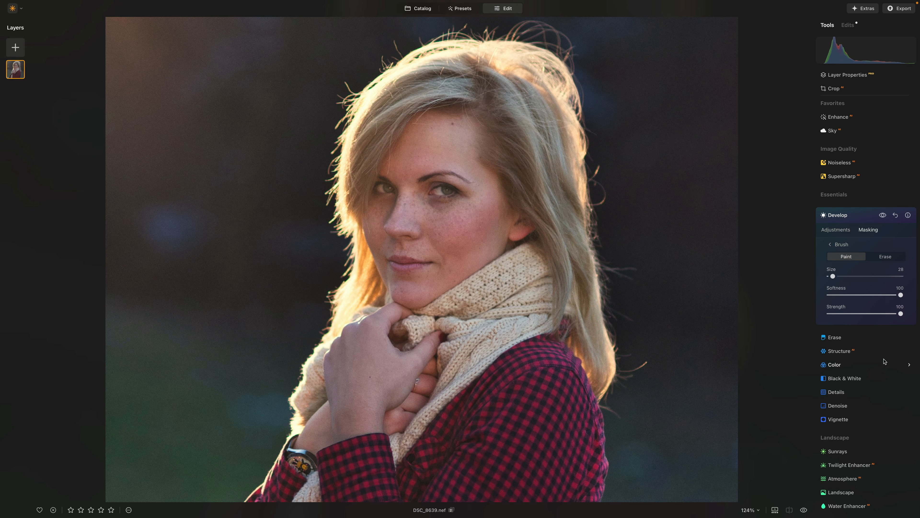
{"action": "scroll", "coordinate": [510, 312], "scroll_direction": "down", "scroll_amount": 5}
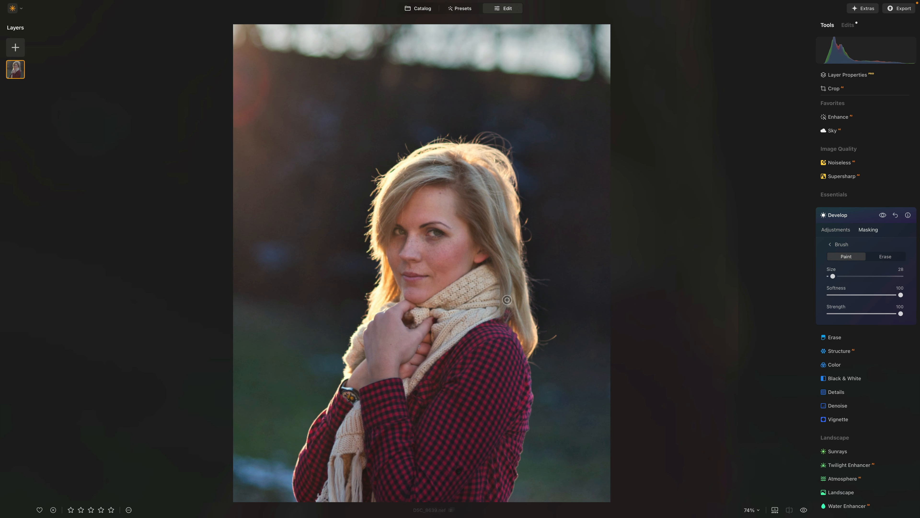
{"action": "scroll", "coordinate": [507, 299], "scroll_direction": "down", "scroll_amount": 2}
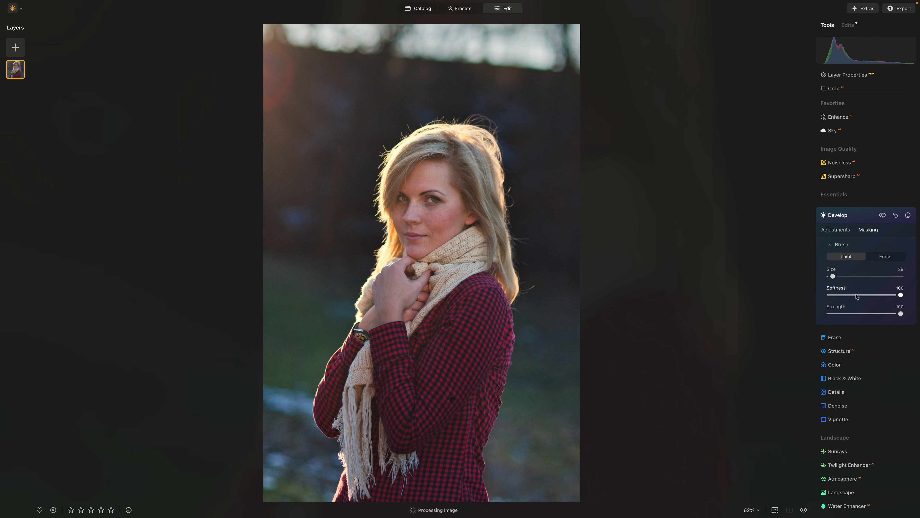
{"action": "left_click", "coordinate": [840, 244]}
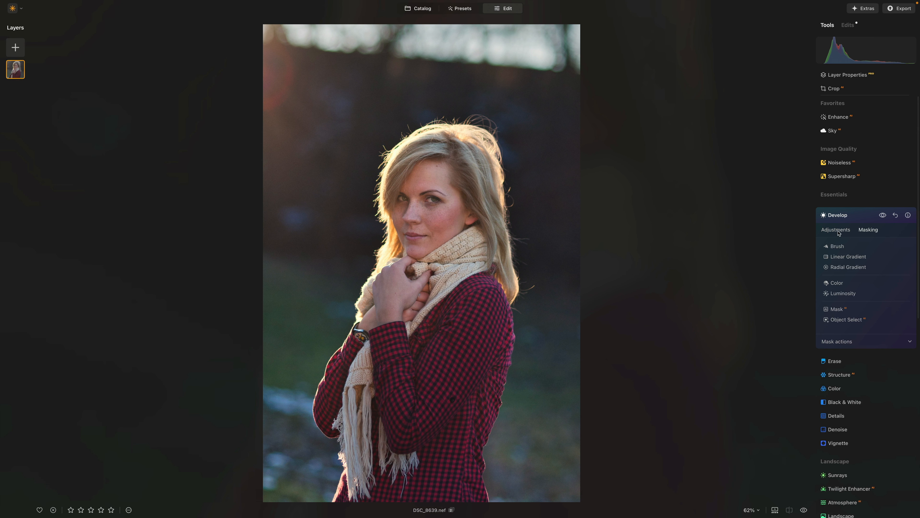
Fine-tune the exposure of the brightened eyes.
{"action": "left_click", "coordinate": [839, 233]}
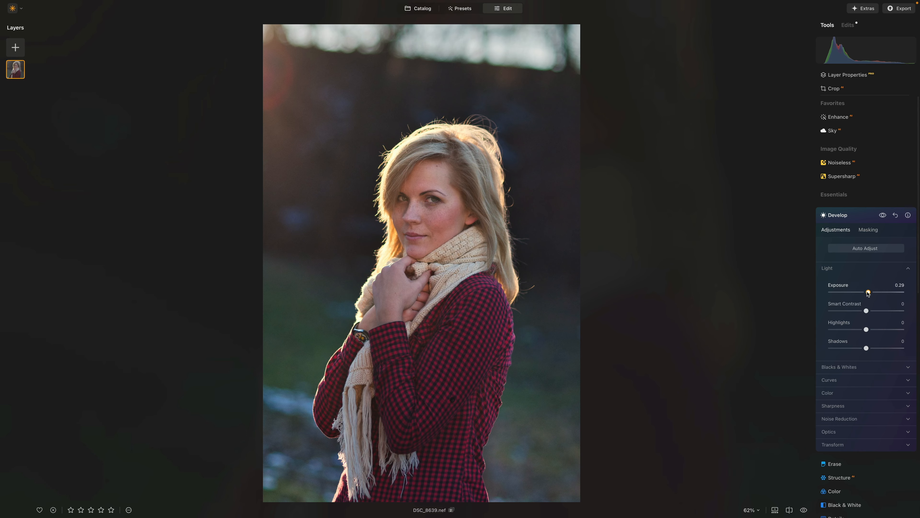
{"action": "mouse_move", "coordinate": [868, 293]}
{"action": "left_mouse_down"}
{"action": "mouse_move", "coordinate": [888, 292]}
{"action": "mouse_move", "coordinate": [870, 291]}
{"action": "left_mouse_up"}
{"action": "left_click_drag", "start_coordinate": [869, 291], "coordinate": [870, 291]}
{"action": "left_click_drag", "start_coordinate": [871, 292], "coordinate": [868, 293]}
{"action": "left_click", "coordinate": [842, 268]}
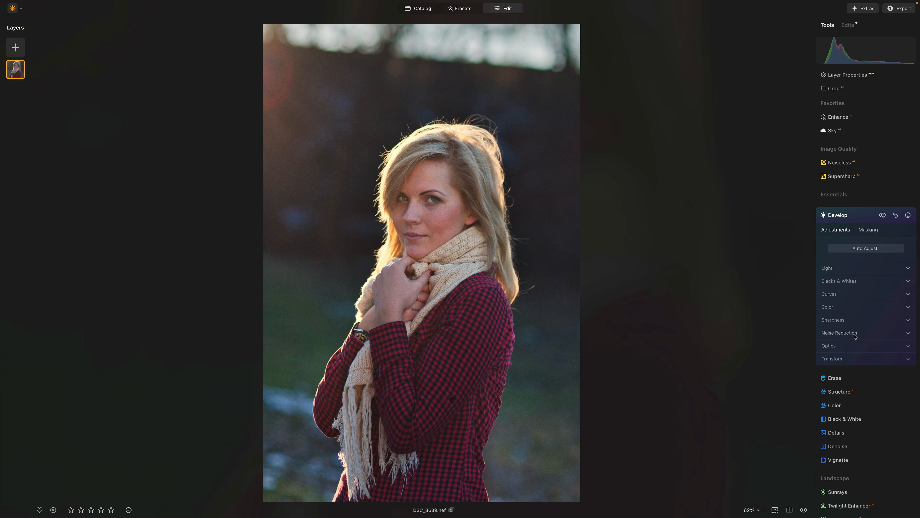
Sharpen the masked eyes with Sharpen set to 55.
{"action": "left_click", "coordinate": [833, 320]}
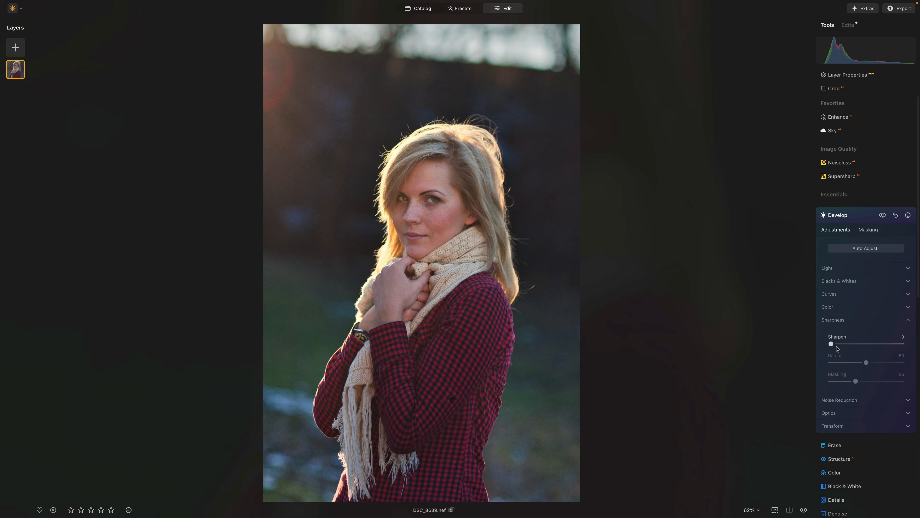
{"action": "left_click_drag", "start_coordinate": [831, 344], "coordinate": [870, 344]}
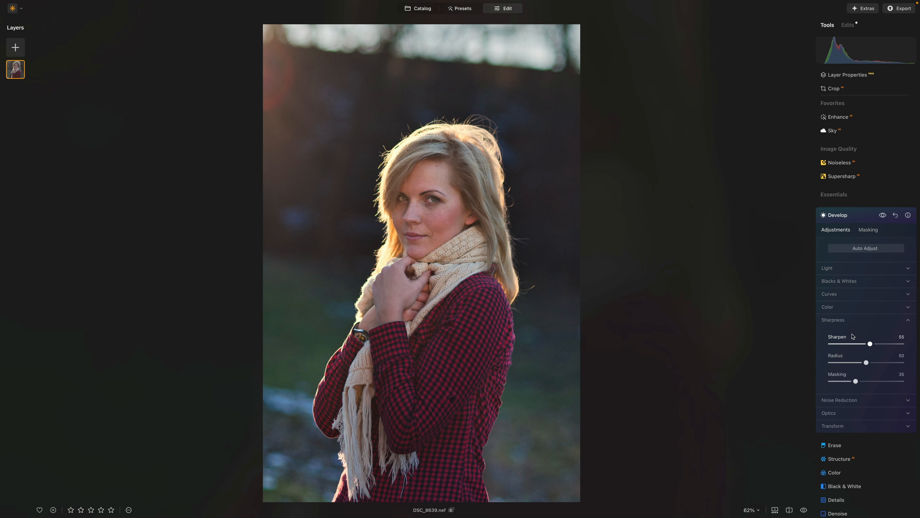
{"action": "left_click", "coordinate": [829, 321]}
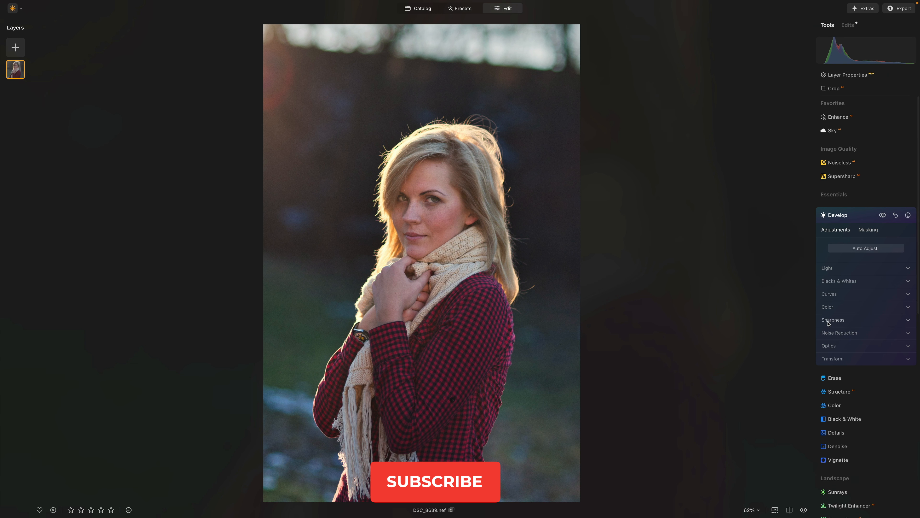
Slightly adjust the blacks and whites of the masked eyes.
{"action": "left_click", "coordinate": [833, 285]}
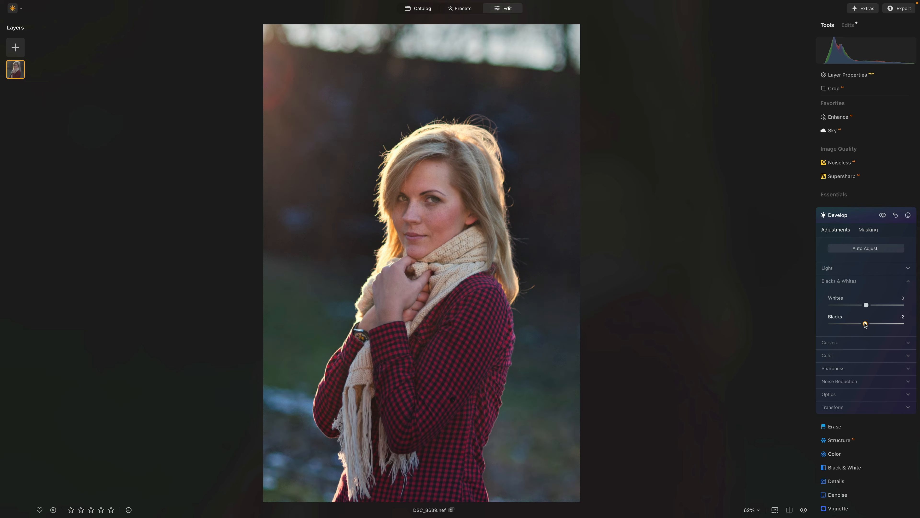
{"action": "left_click_drag", "start_coordinate": [864, 323], "coordinate": [868, 306]}
{"action": "left_click", "coordinate": [839, 281]}
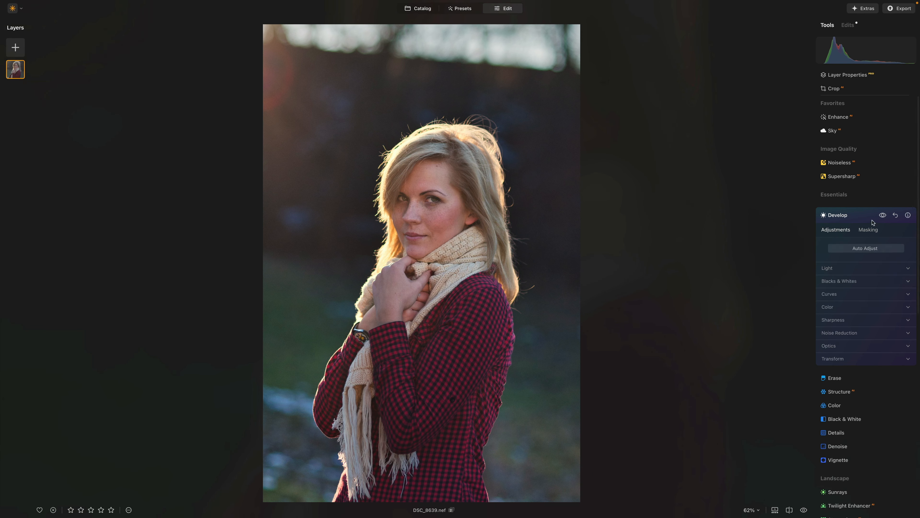
Compare the photo with and without the eye adjustment, and close the Develop adjustment.
{"action": "left_click", "coordinate": [882, 215]}
{"action": "left_click", "coordinate": [882, 215]}
{"action": "left_click", "coordinate": [882, 215]}
{"action": "left_click", "coordinate": [882, 215]}
{"action": "left_click", "coordinate": [838, 215]}
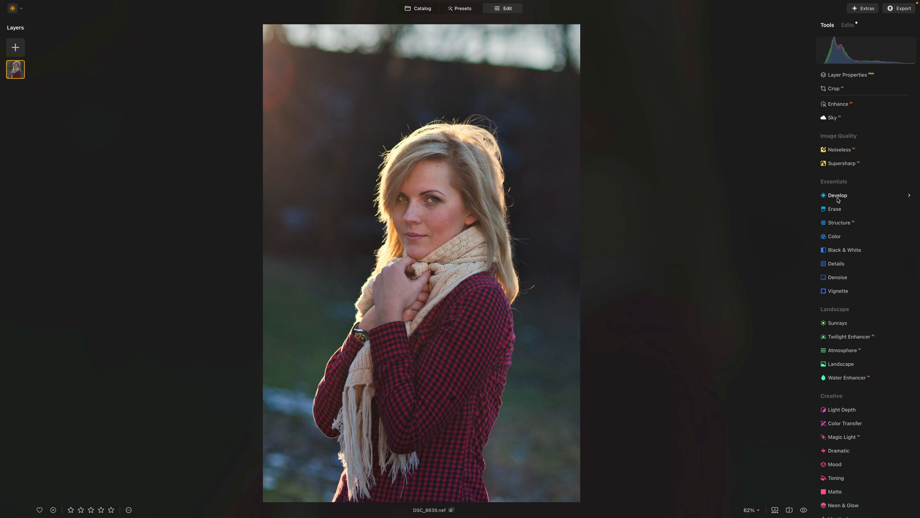
Add another Develop adjustment with Smart Contrast set to 42.
{"action": "left_click", "coordinate": [838, 197]}
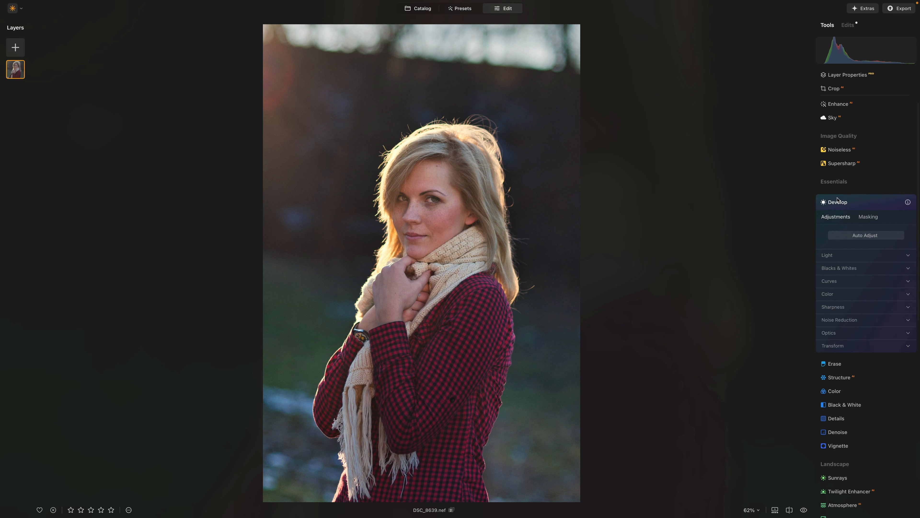
{"action": "left_click", "coordinate": [840, 259]}
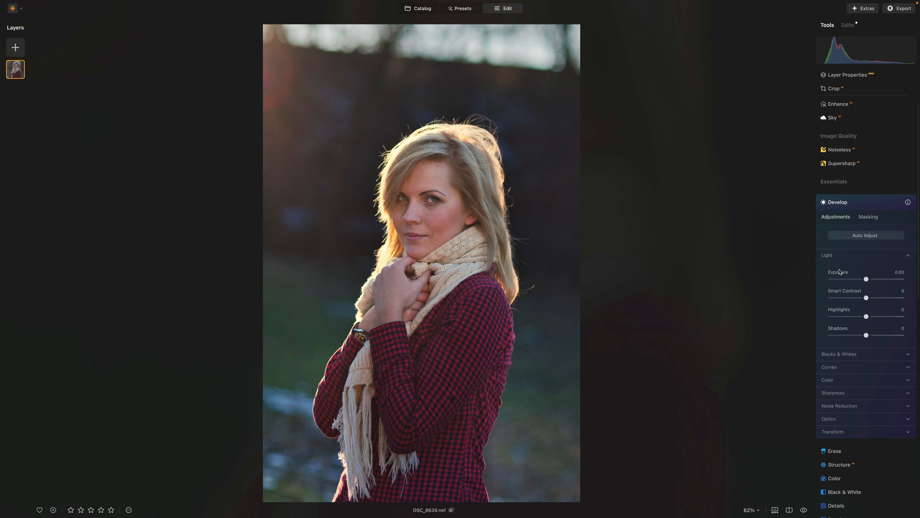
{"action": "left_click_drag", "start_coordinate": [866, 297], "coordinate": [882, 300]}
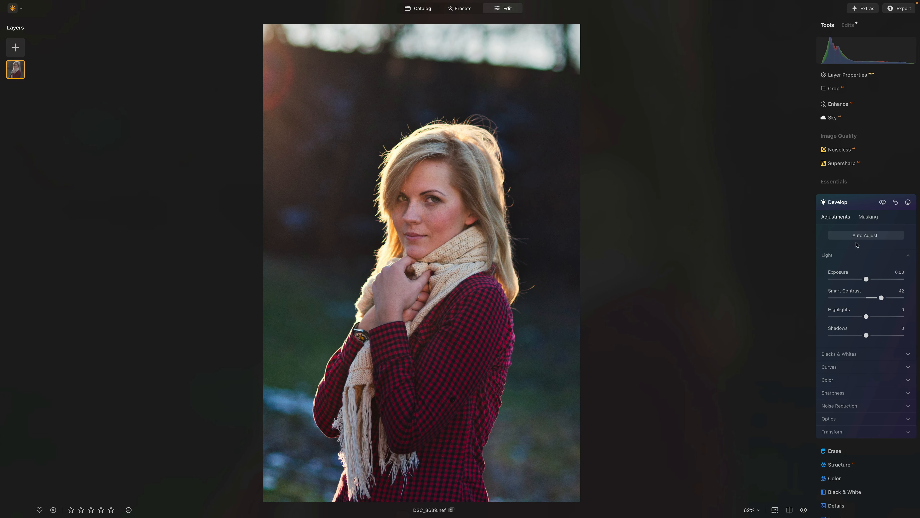
Restrict the contrast adjustment to the woman with the AI Human mask.
{"action": "left_click", "coordinate": [866, 217]}
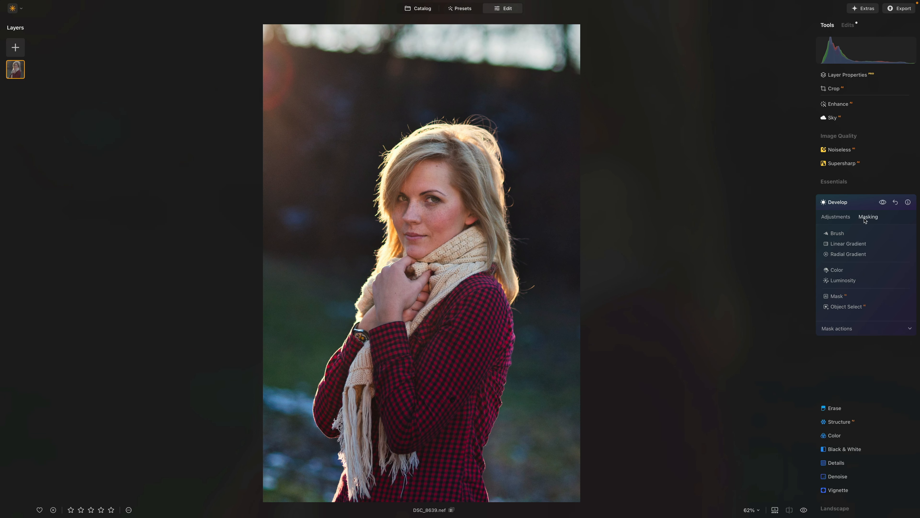
{"action": "left_click", "coordinate": [838, 296]}
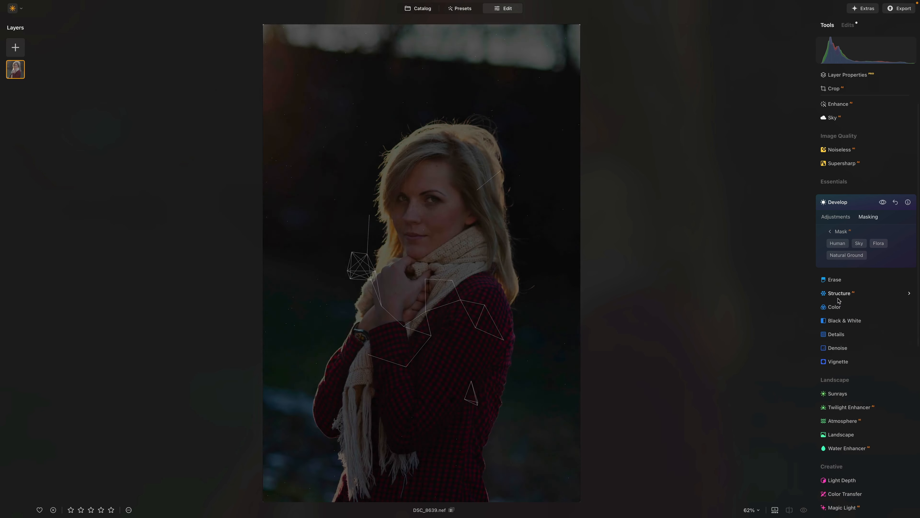
{"action": "left_click", "coordinate": [835, 245]}
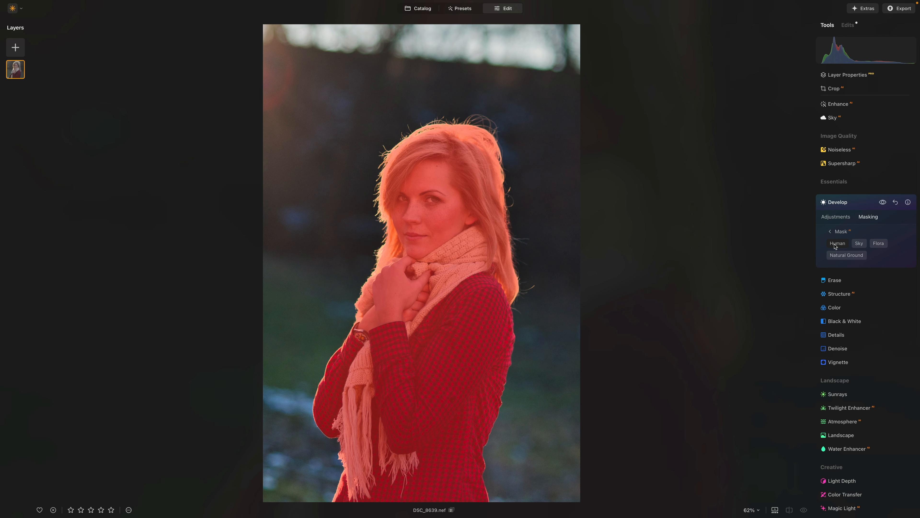
{"action": "left_click", "coordinate": [837, 232]}
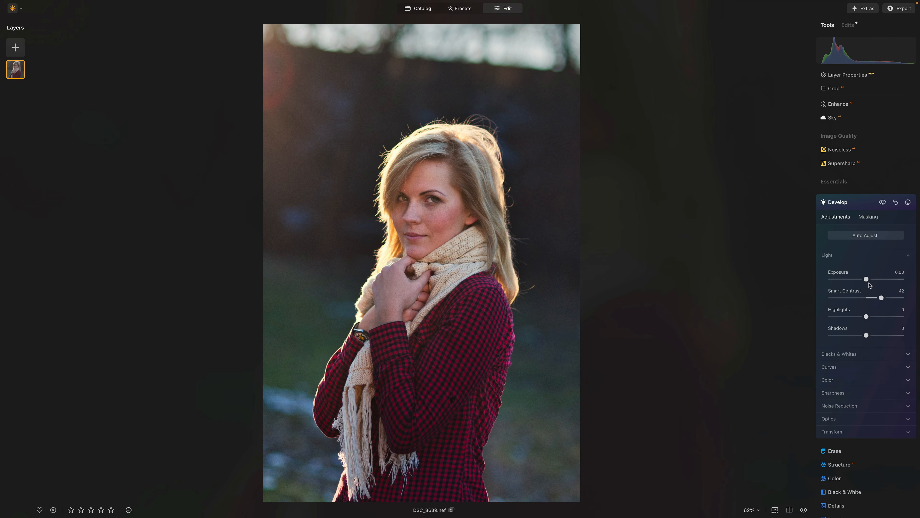
Set the woman's Smart Contrast to 23 and Shadows to 14, and compare the photo without the adjustment.
{"action": "left_click_drag", "start_coordinate": [866, 298], "coordinate": [875, 300]}
{"action": "left_click_drag", "start_coordinate": [866, 335], "coordinate": [873, 337]}
{"action": "left_click", "coordinate": [883, 202]}
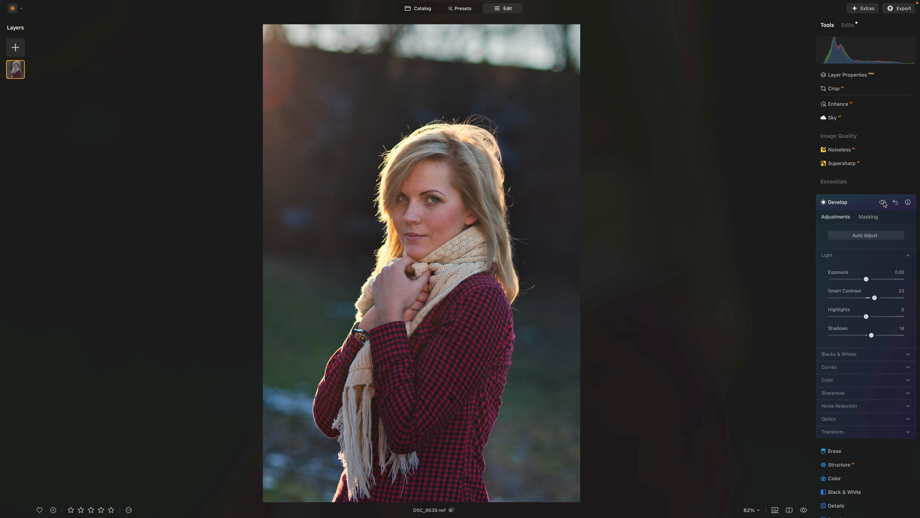
Turn the woman's Develop adjustment back on and close it.
{"action": "left_click", "coordinate": [884, 203]}
{"action": "left_click", "coordinate": [856, 202]}
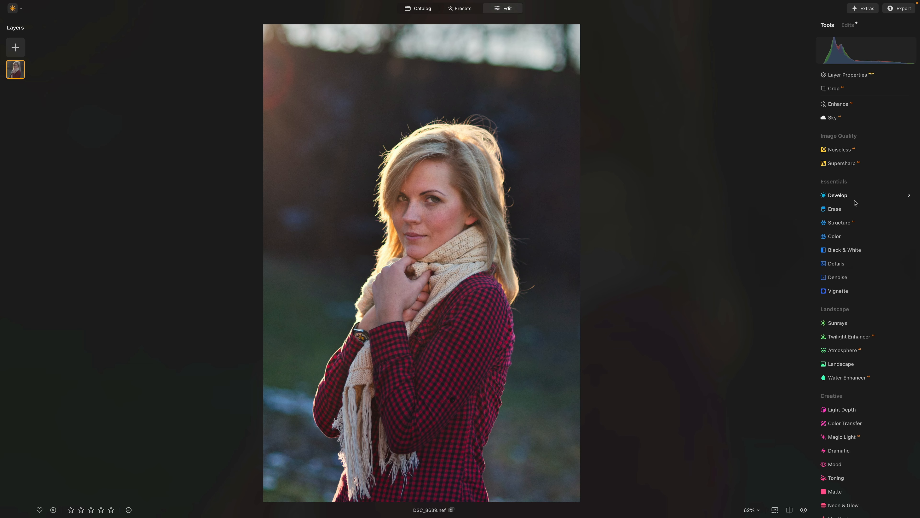
Add a Mystical effect with Amount 35 and compare the photo with and without it.
{"action": "scroll", "coordinate": [845, 415], "scroll_direction": "down", "scroll_amount": 1}
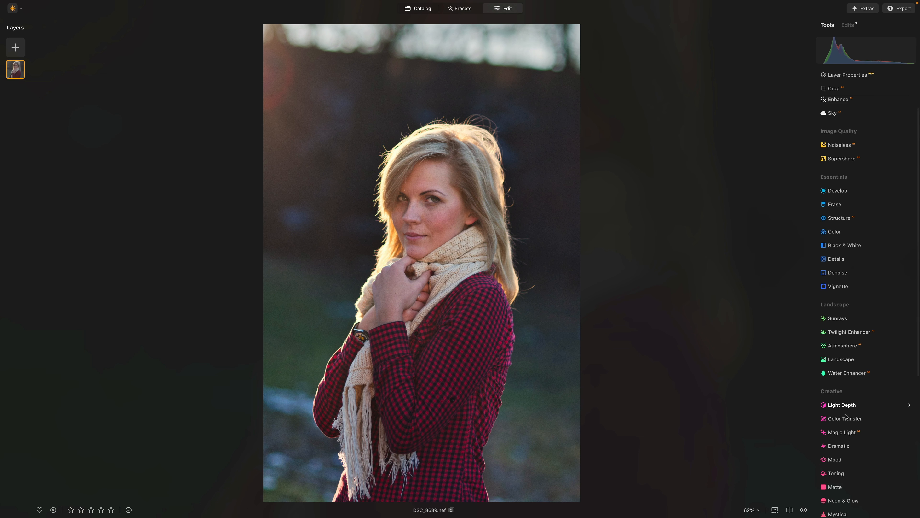
{"action": "scroll", "coordinate": [845, 415], "scroll_direction": "down", "scroll_amount": 5}
{"action": "scroll", "coordinate": [844, 420], "scroll_direction": "down", "scroll_amount": 1}
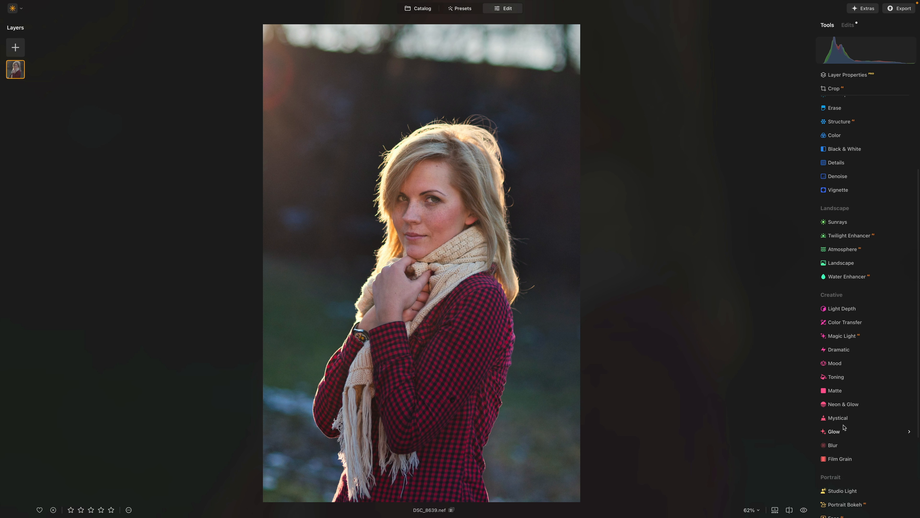
{"action": "left_click", "coordinate": [837, 418]}
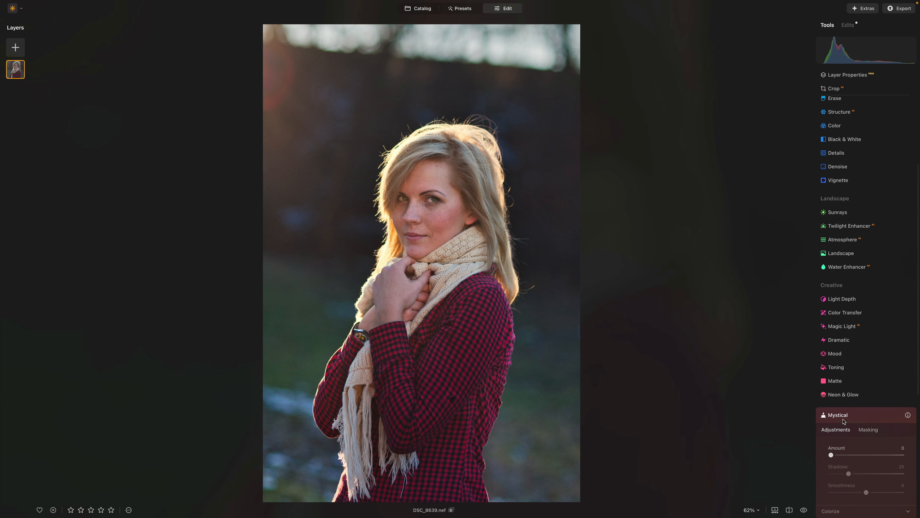
{"action": "scroll", "coordinate": [843, 421], "scroll_direction": "down", "scroll_amount": 3}
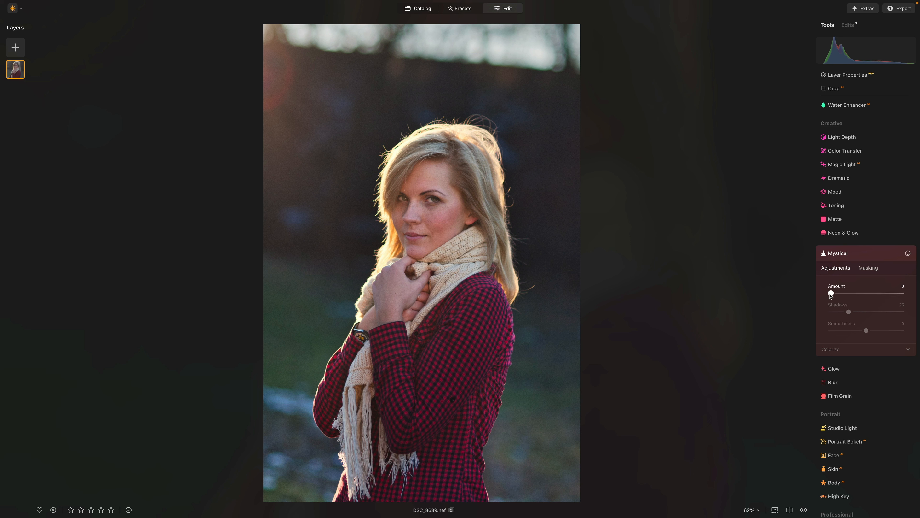
{"action": "left_click_drag", "start_coordinate": [831, 294], "coordinate": [855, 294]}
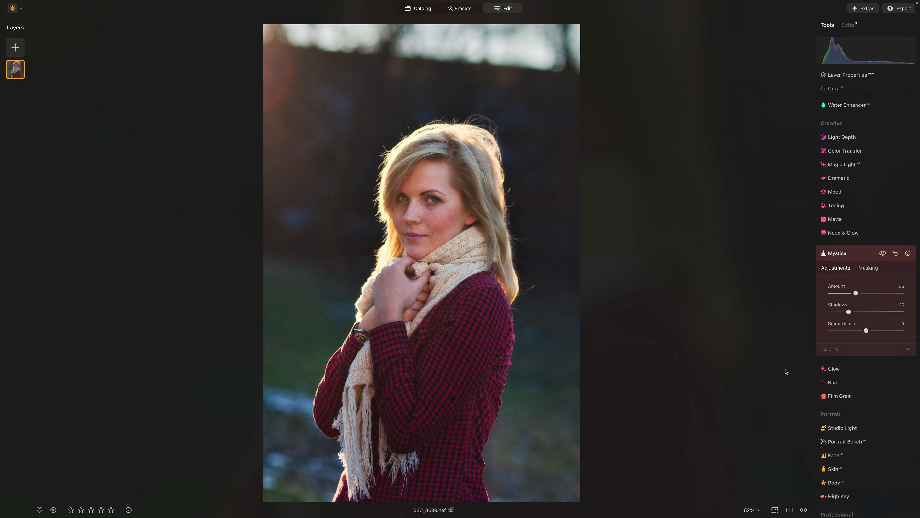
{"action": "left_click", "coordinate": [883, 254]}
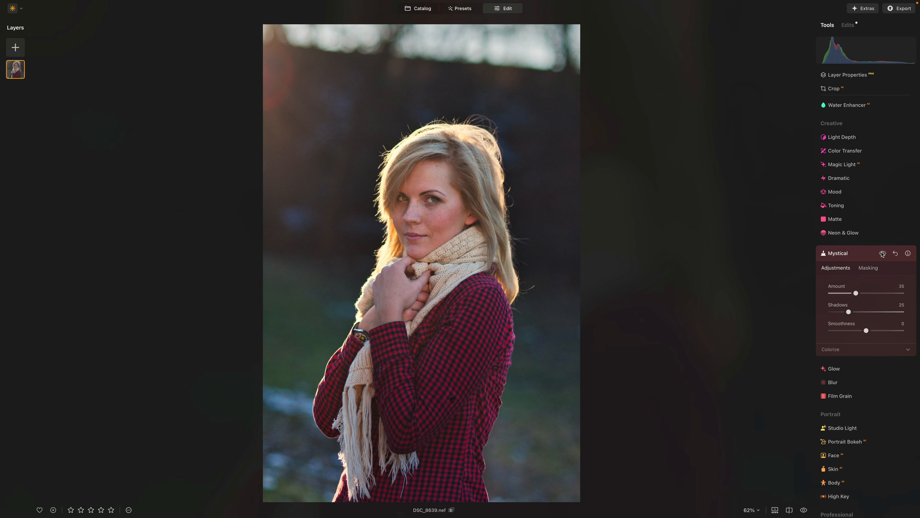
{"action": "left_click", "coordinate": [882, 254]}
{"action": "left_click", "coordinate": [883, 254]}
{"action": "left_click", "coordinate": [883, 253]}
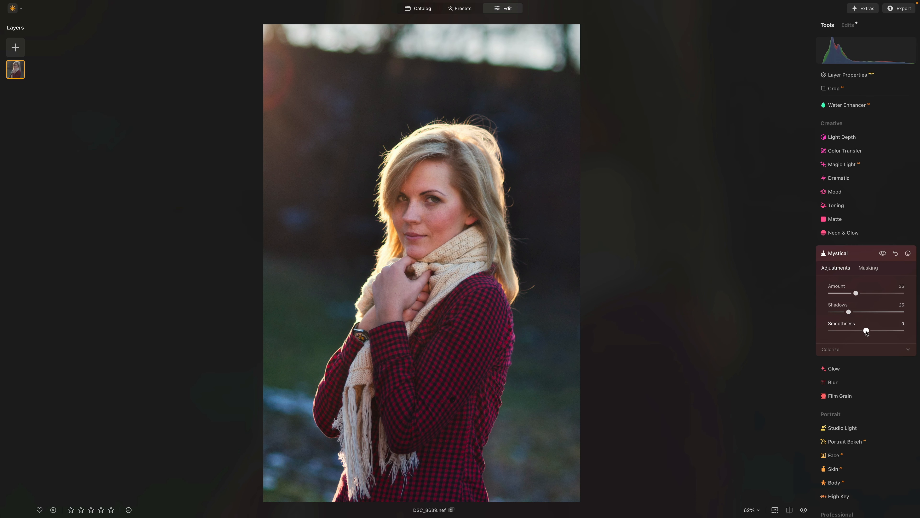
Set the Mystical effect's Smoothness to 29 and Shadows to 10, and compare the photo with and without the effect.
{"action": "left_click_drag", "start_coordinate": [867, 331], "coordinate": [838, 312]}
{"action": "left_click", "coordinate": [882, 253]}
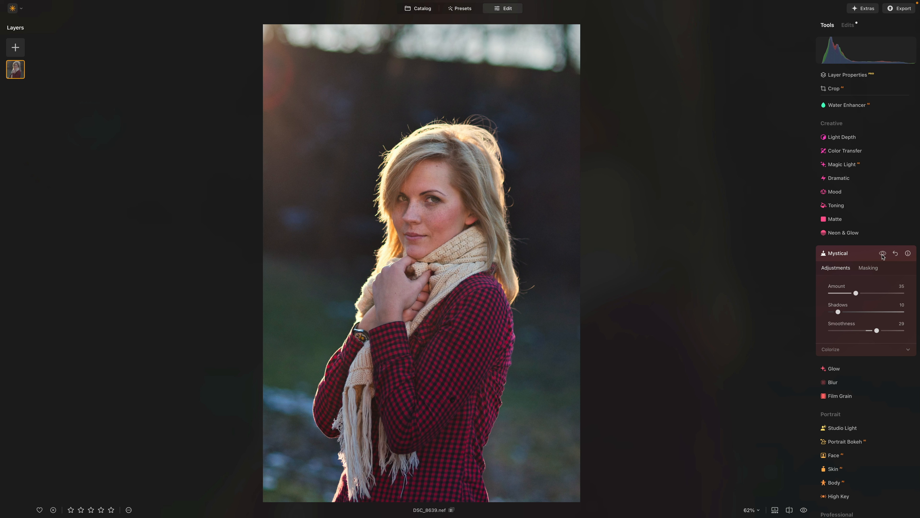
{"action": "left_click", "coordinate": [883, 253]}
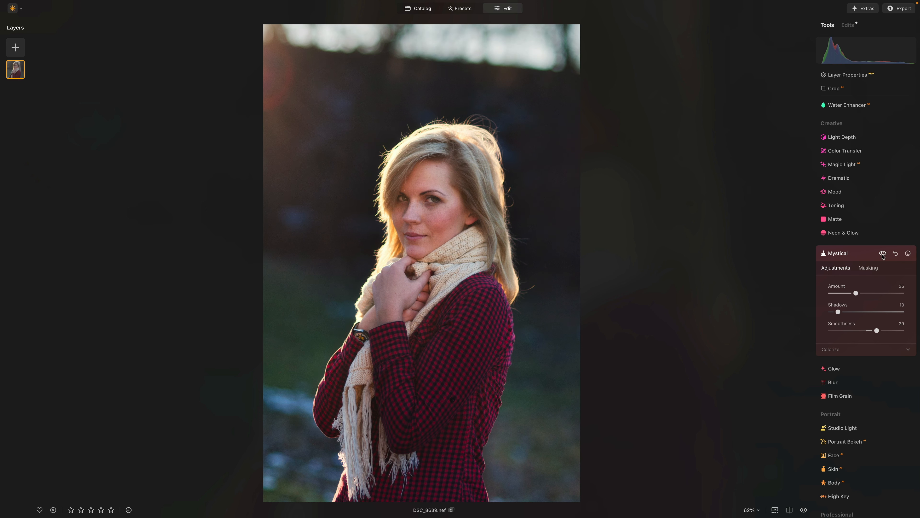
{"action": "left_click", "coordinate": [882, 254]}
{"action": "left_click", "coordinate": [882, 254]}
{"action": "left_click", "coordinate": [882, 254]}
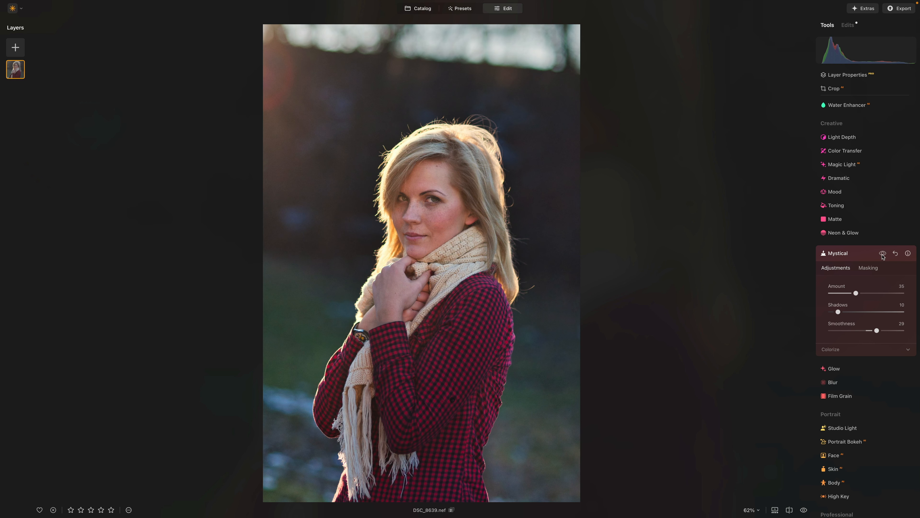
{"action": "left_click", "coordinate": [882, 253]}
{"action": "left_click", "coordinate": [882, 254]}
{"action": "left_click", "coordinate": [882, 253]}
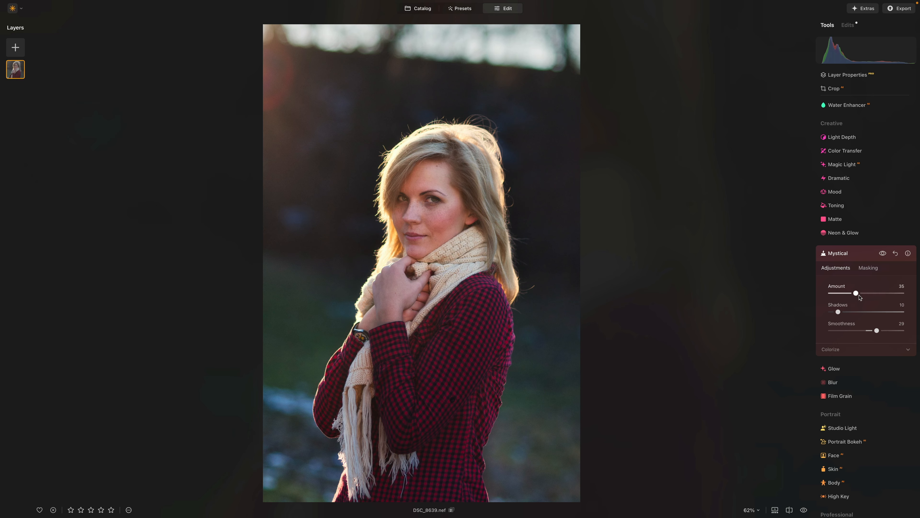
Try a Mystical Amount of 84, reduce it to 34, and close the effect.
{"action": "left_click_drag", "start_coordinate": [856, 292], "coordinate": [893, 297]}
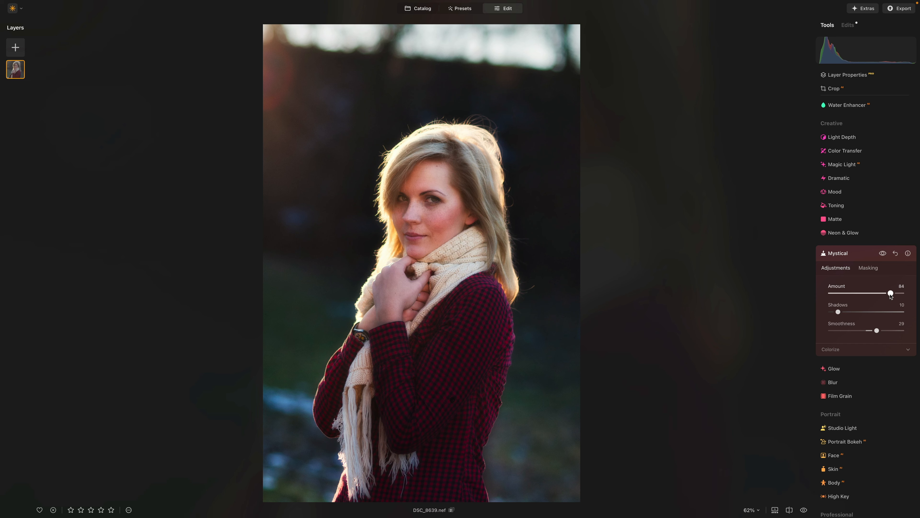
{"action": "left_click_drag", "start_coordinate": [890, 295], "coordinate": [855, 298]}
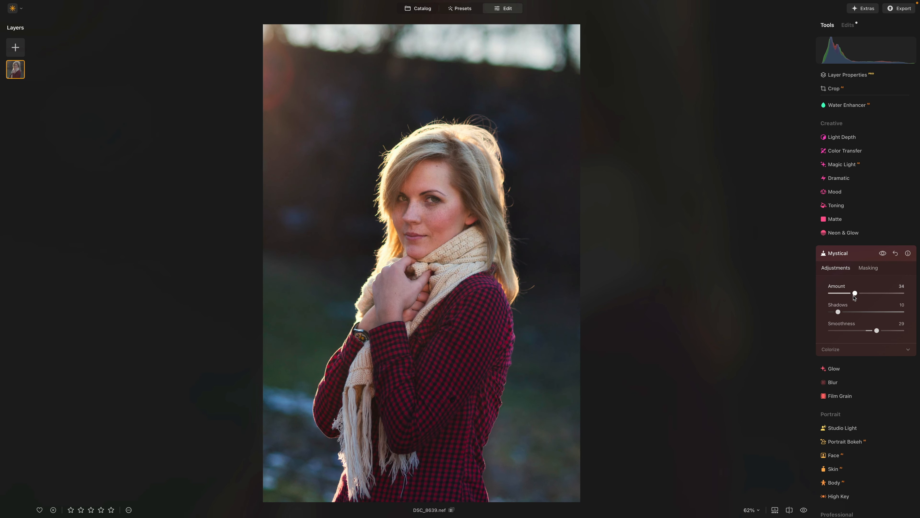
{"action": "left_click", "coordinate": [860, 256]}
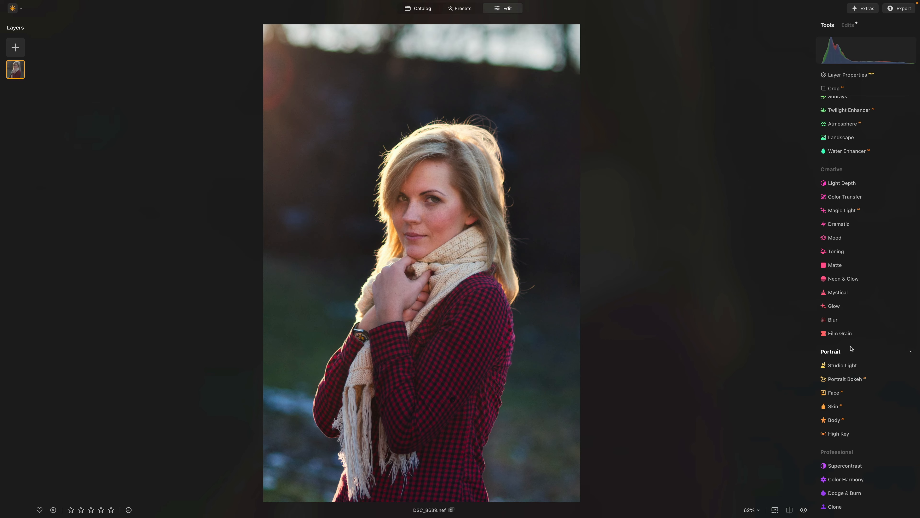
Add a Color adjustment with Vibrance set to 25 and Saturation set to 2.
{"action": "scroll", "coordinate": [850, 348], "scroll_direction": "up", "scroll_amount": 5}
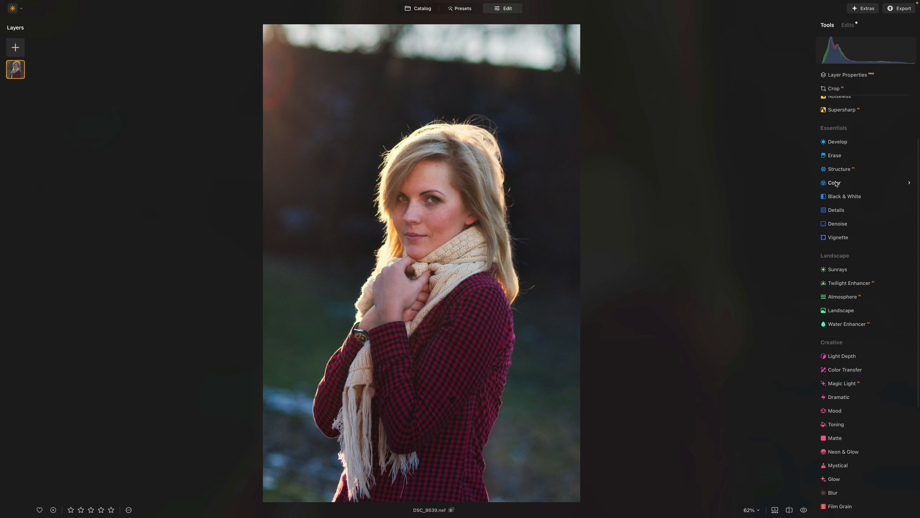
{"action": "left_click", "coordinate": [835, 183]}
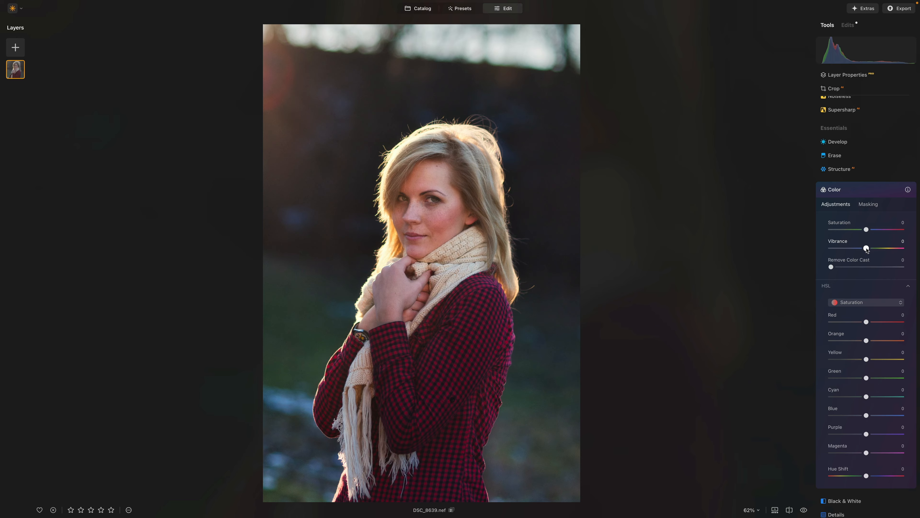
{"action": "left_click_drag", "start_coordinate": [866, 249], "coordinate": [876, 250]}
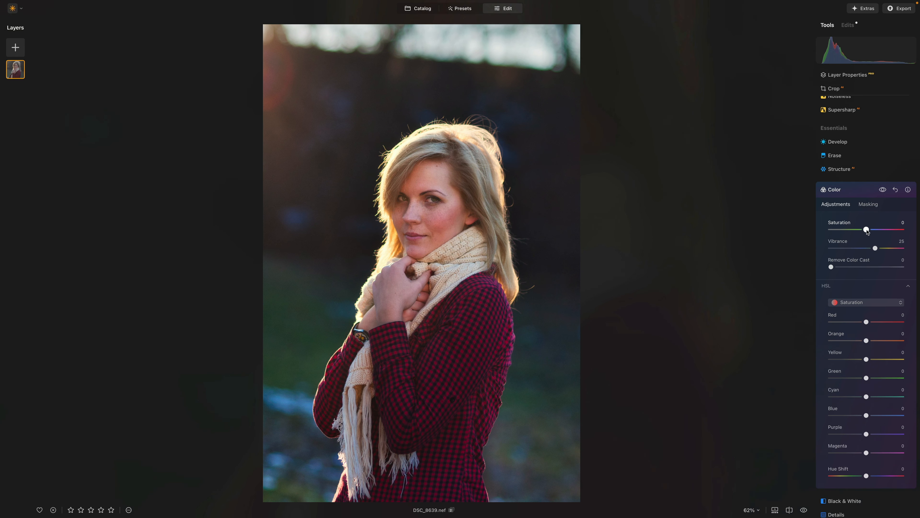
{"action": "left_click_drag", "start_coordinate": [867, 230], "coordinate": [867, 230]}
Restrict the Color adjustment to the woman with the AI Human mask, close it, and compare the edited photo with the original.
{"action": "left_click", "coordinate": [868, 205]}
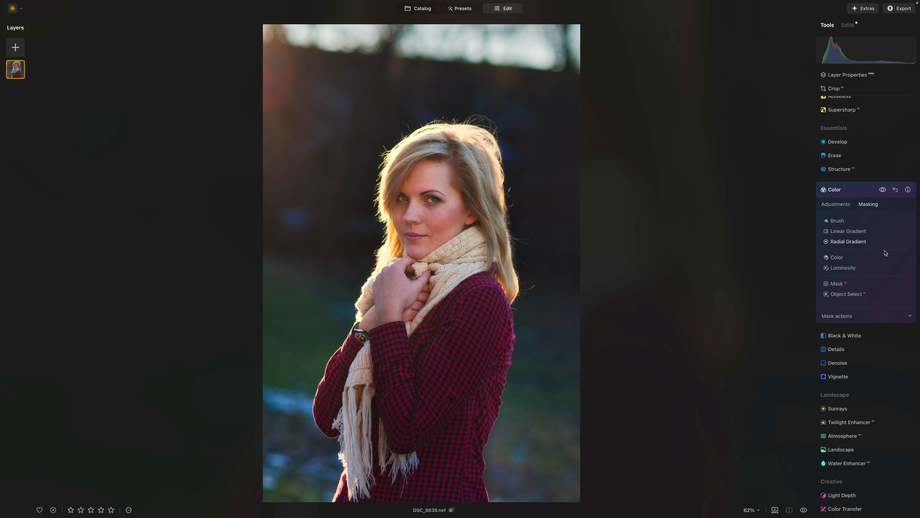
{"action": "left_click", "coordinate": [834, 284]}
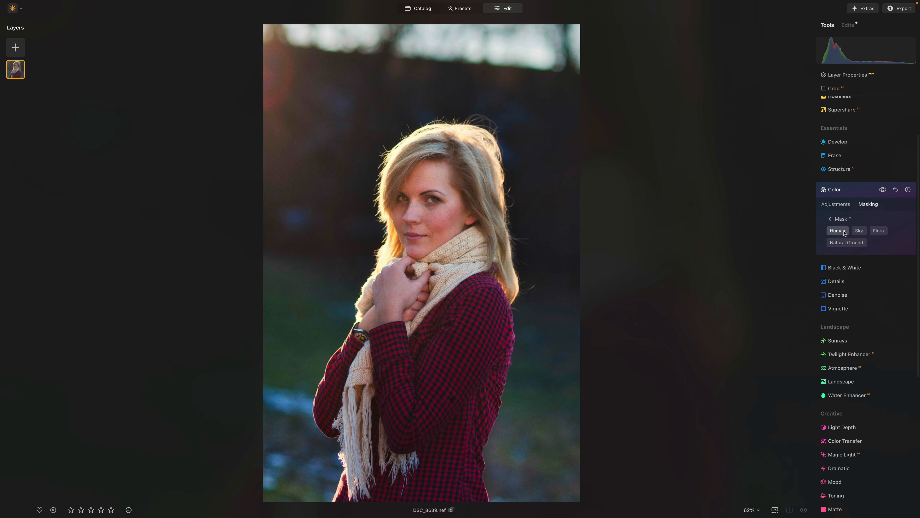
{"action": "left_click", "coordinate": [839, 232]}
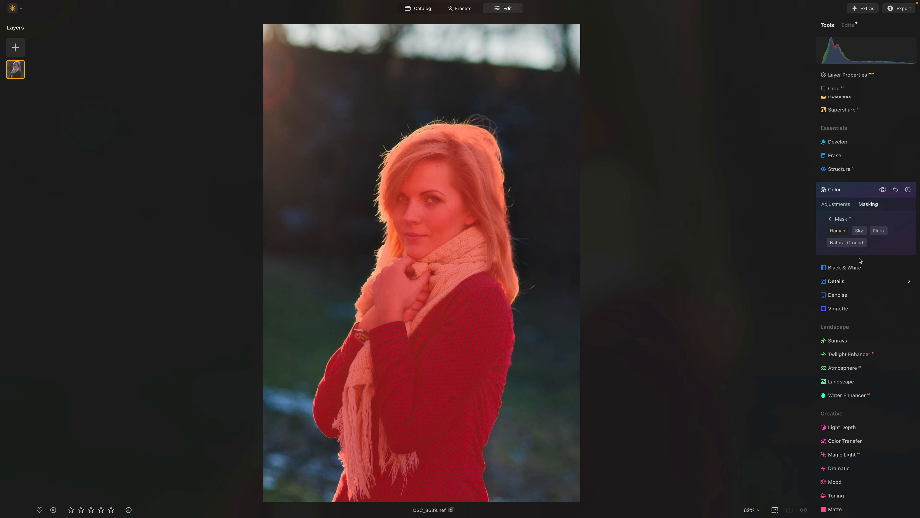
{"action": "left_click", "coordinate": [837, 205]}
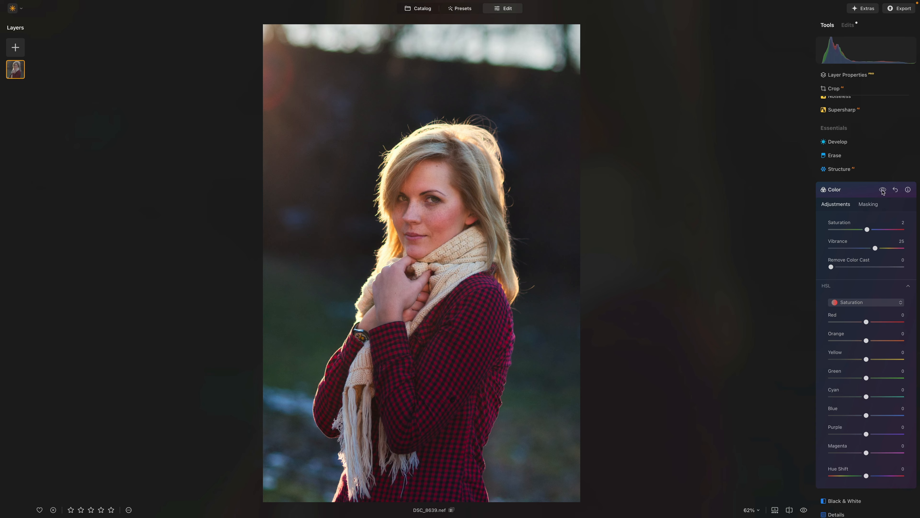
{"action": "left_click", "coordinate": [848, 191]}
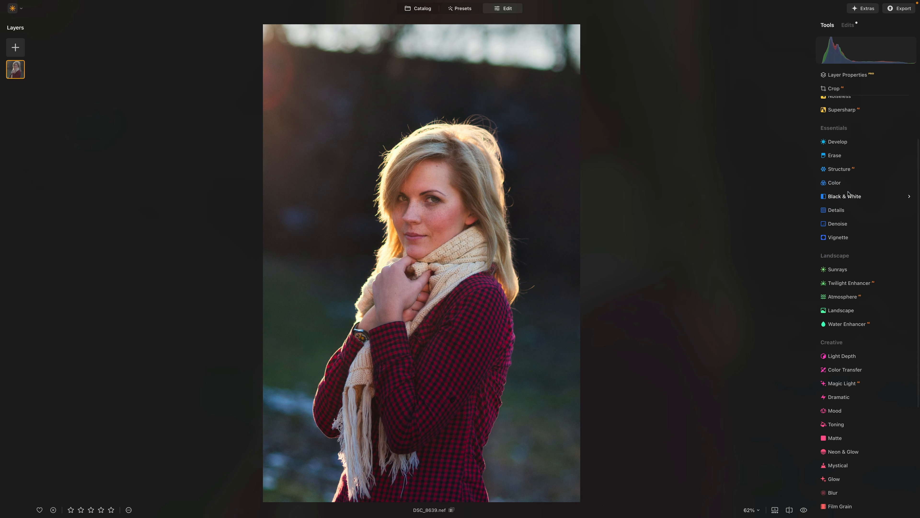
{"action": "key", "text": "backslash"}
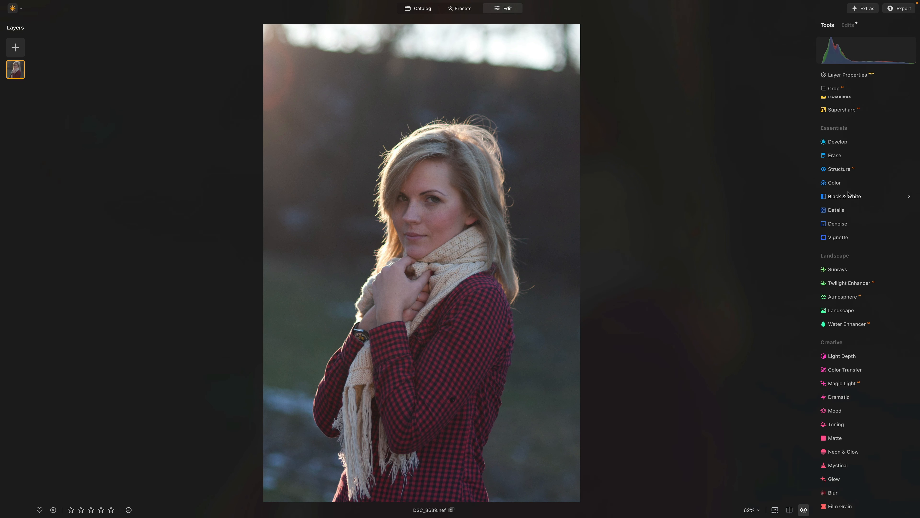
{"action": "key", "text": "backslash"}
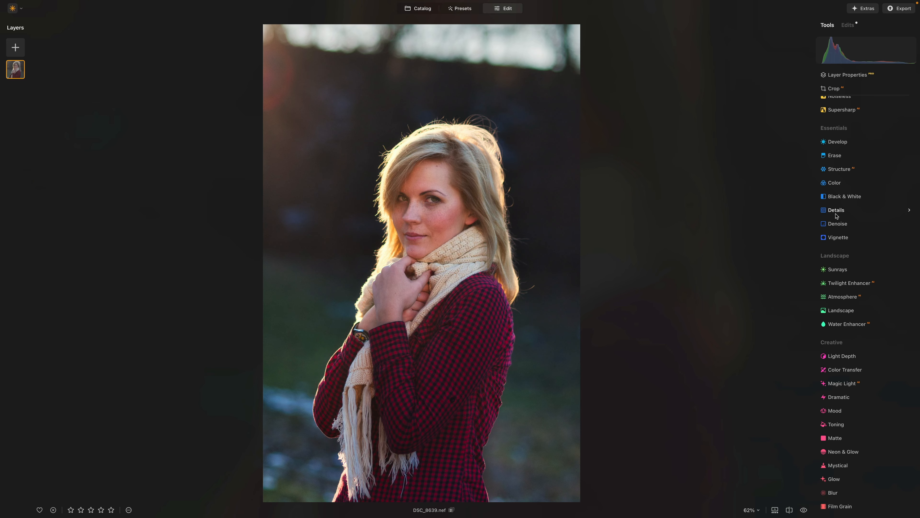
Add a Vignette with Amount -55, close it, and compare the finished edit with the original photo.
{"action": "left_click", "coordinate": [838, 237]}
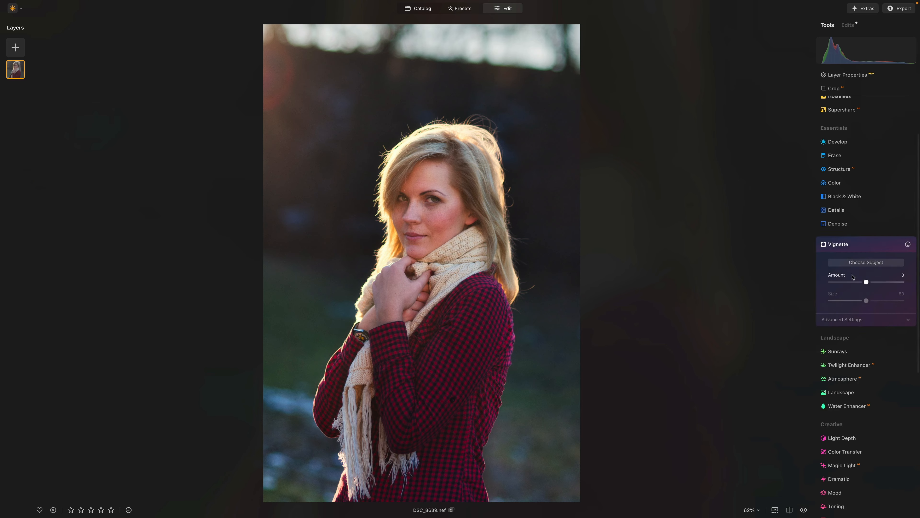
{"action": "left_click_drag", "start_coordinate": [866, 282], "coordinate": [847, 282]}
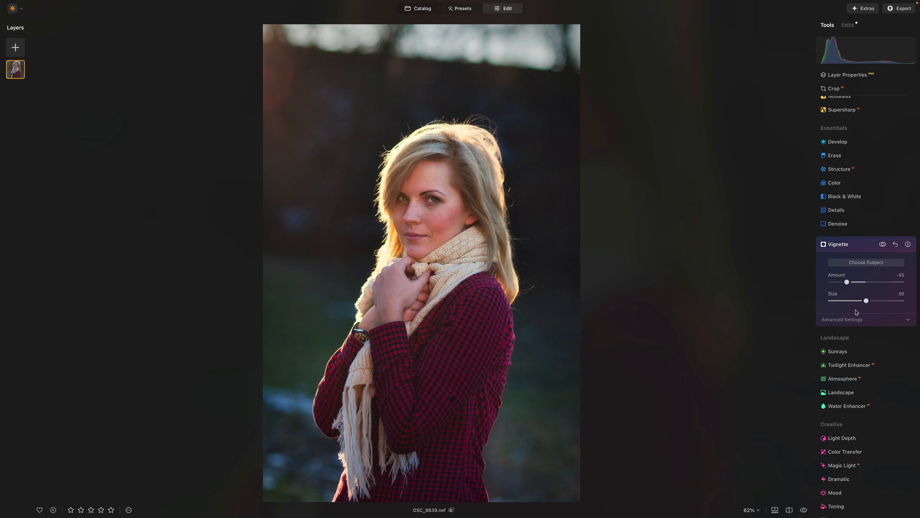
{"action": "left_click", "coordinate": [858, 248]}
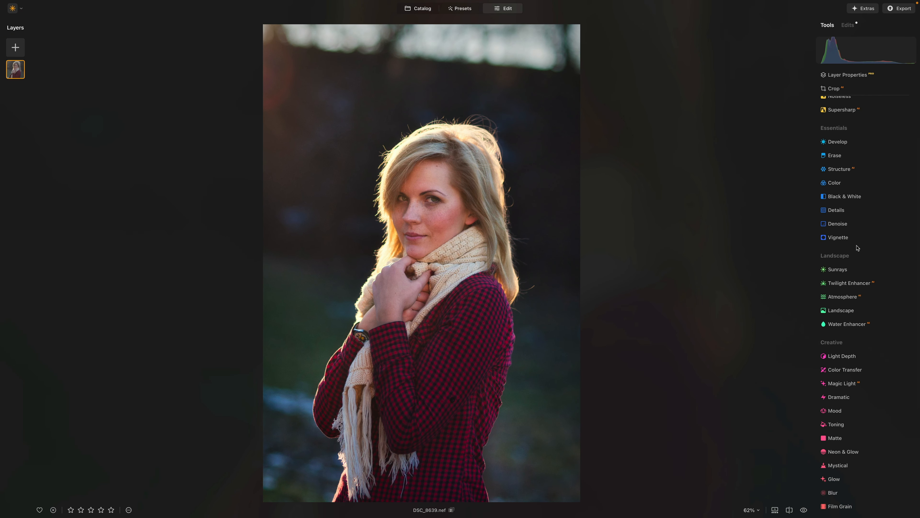
{"action": "key", "text": "backslash"}
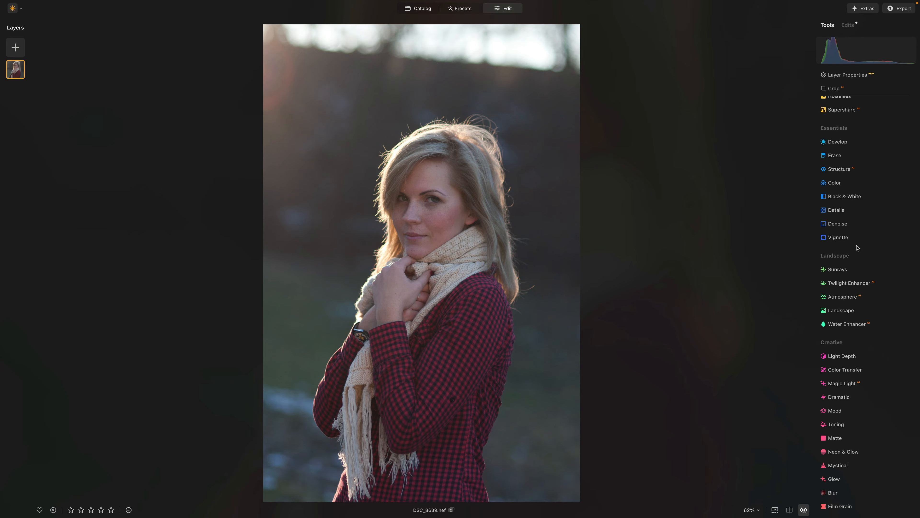
{"action": "key", "text": "backslash"}
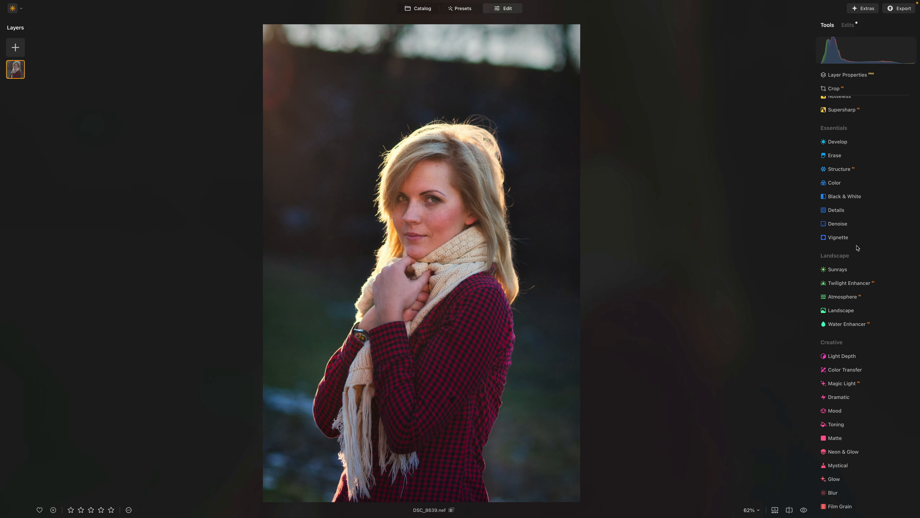